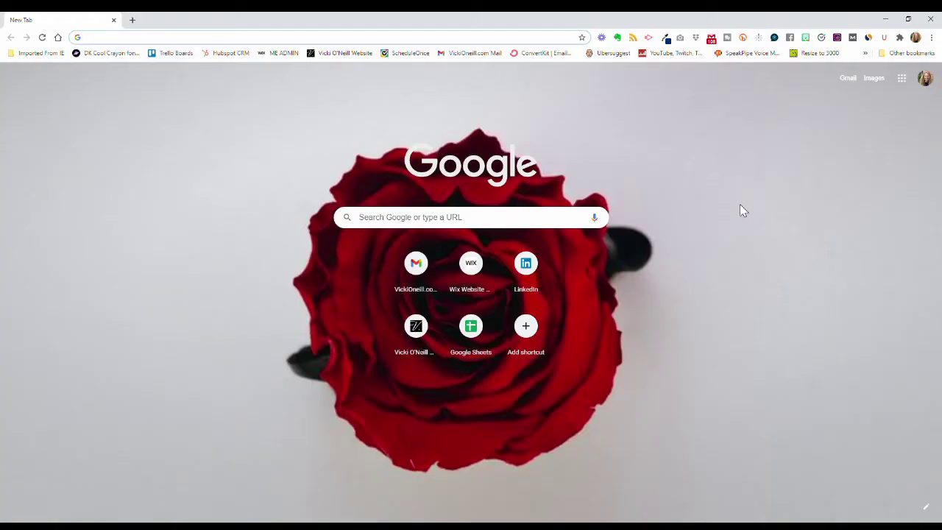
Open the Canva website from the new browser tab
type("canva")
key("Return")
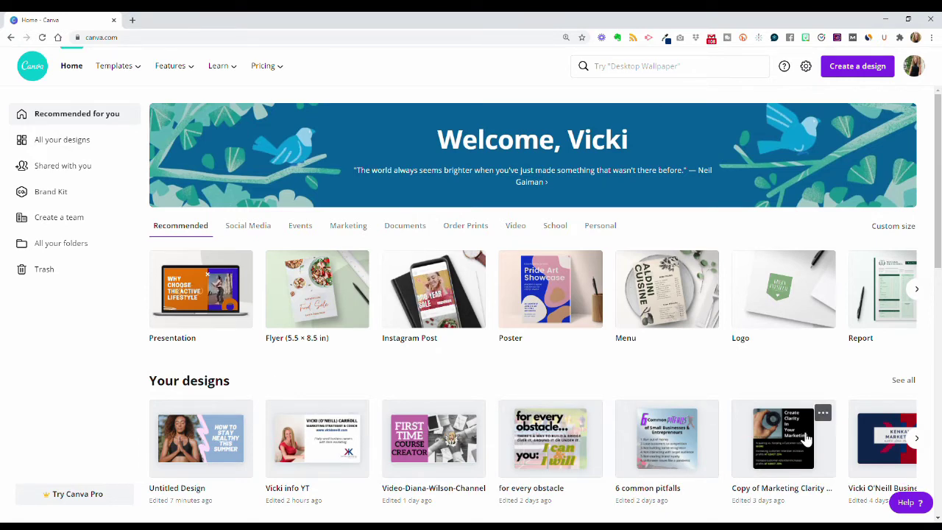
Open the existing design "Take the guesswork out of your marketing FB" from the full list of designs
left_click(911, 381)
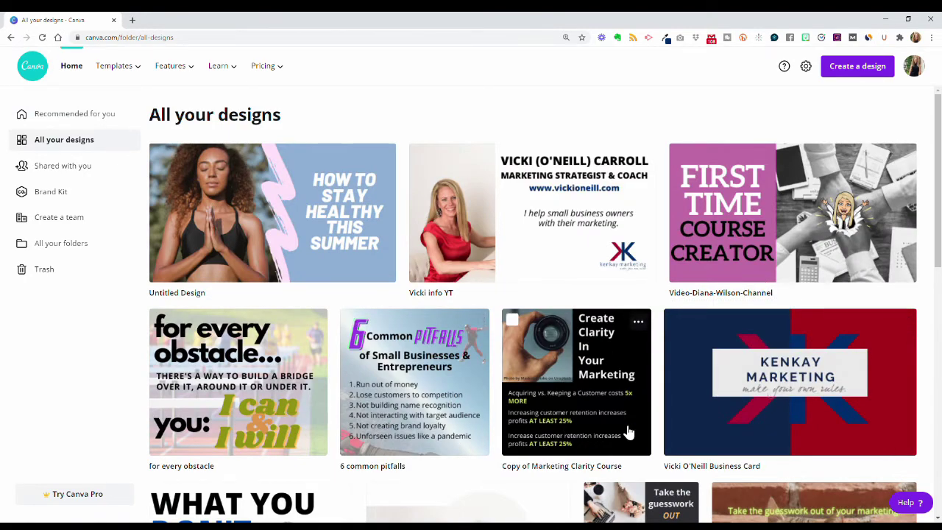
scroll(629, 433, "down", 7)
scroll(661, 343, "up", 3)
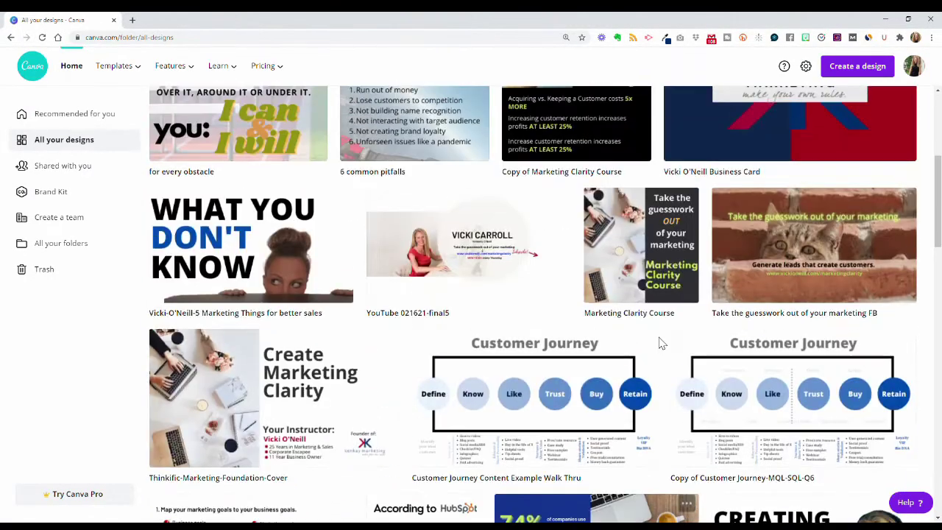
left_click(820, 251)
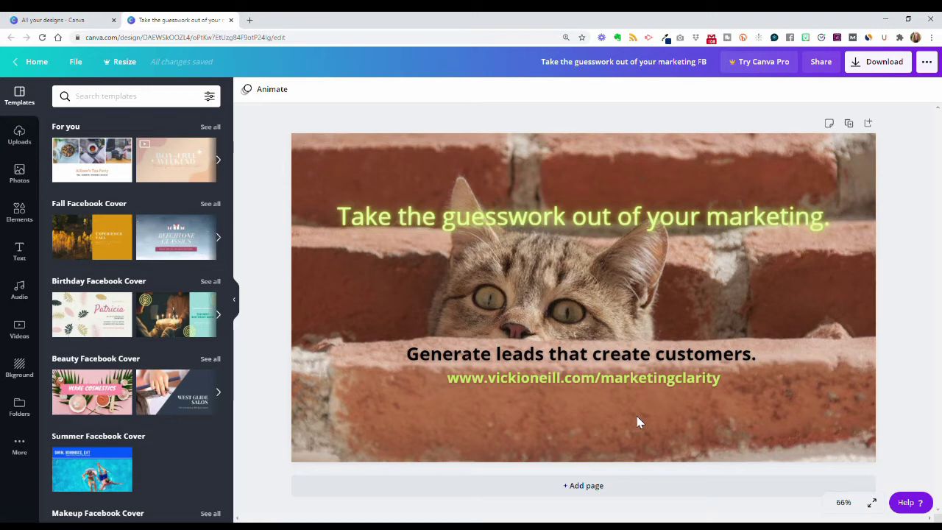
Return to the Canva home page, search for "facebook" and choose the Facebook Cover design type
left_click(31, 62)
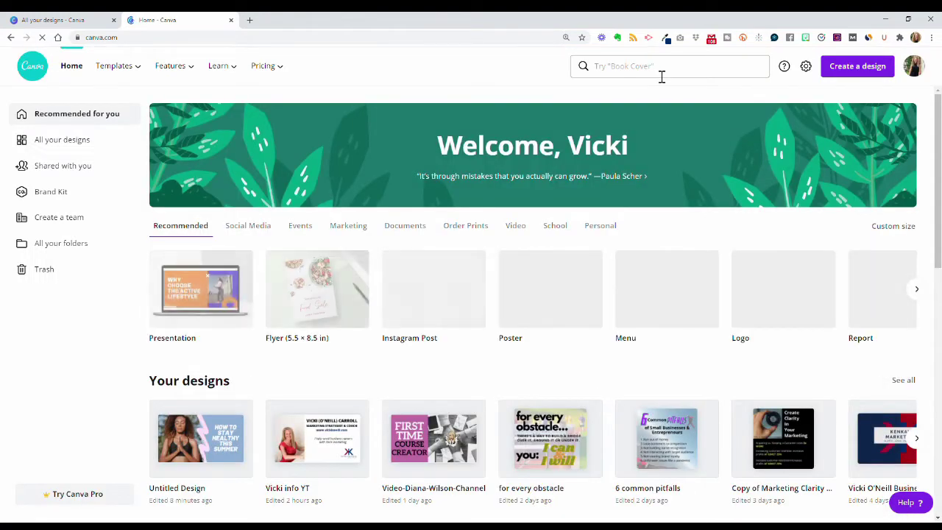
left_click(661, 76)
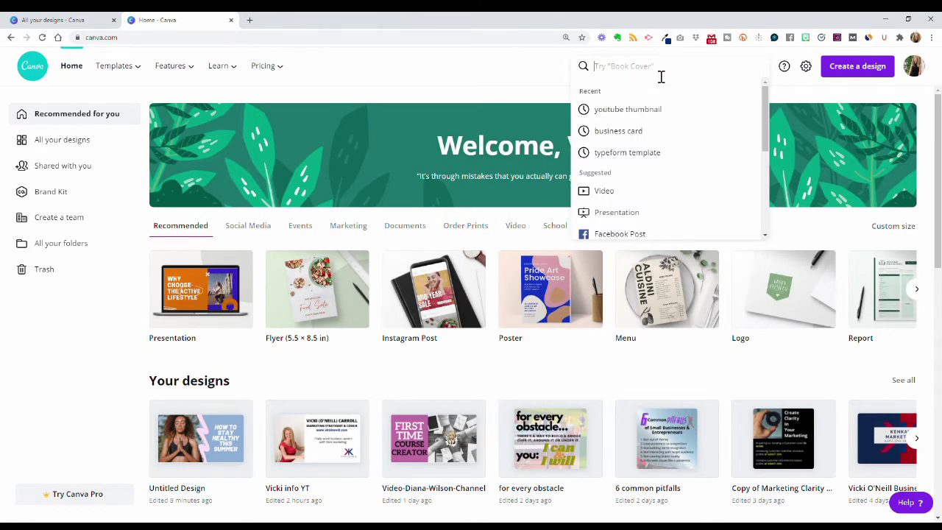
type("facebook")
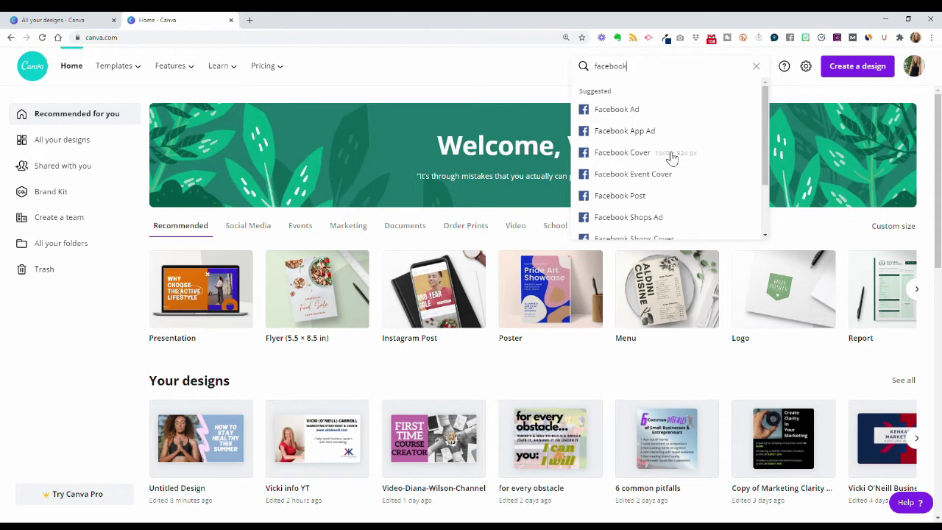
left_click(652, 158)
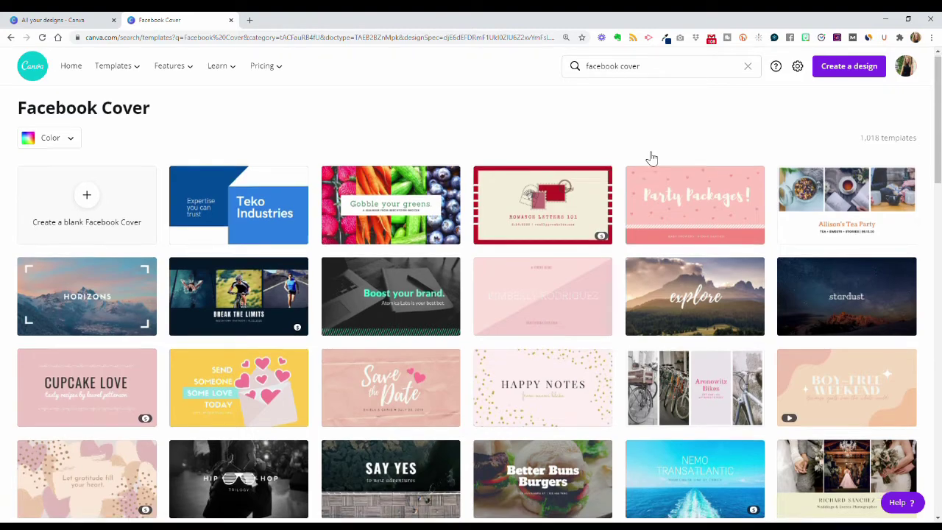
Browse the Facebook Cover templates and open the free tea party template with three photos in a row
scroll(651, 158, "down", 10)
scroll(651, 158, "up", 6)
scroll(651, 158, "up", 5)
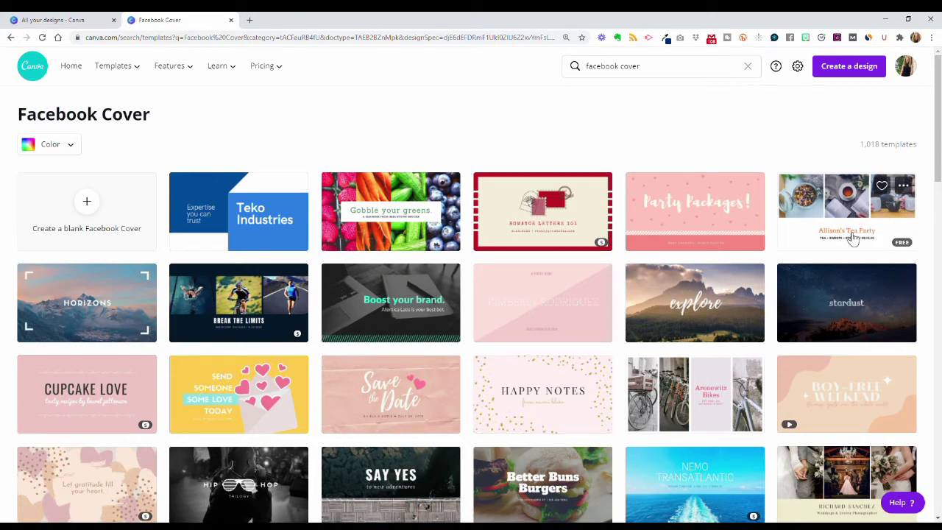
left_click(819, 235)
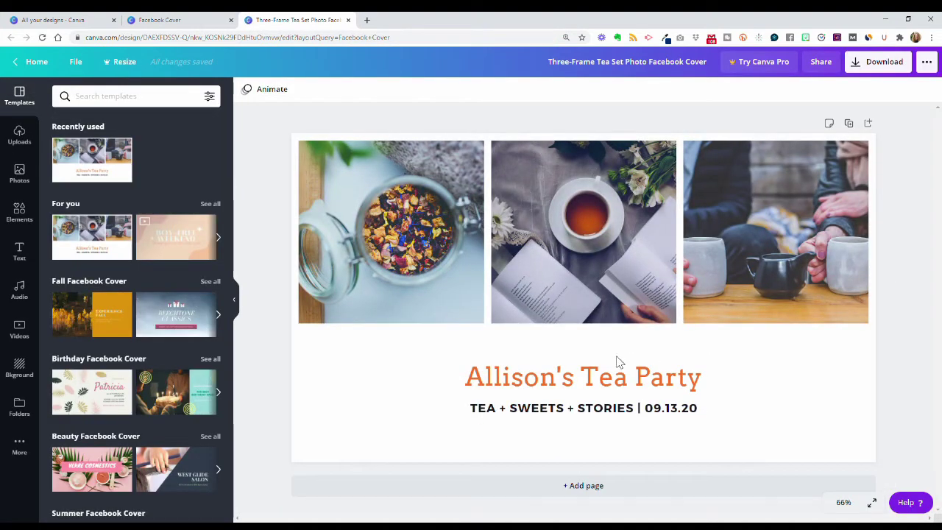
Ungroup the orange heading and the black subtitle line beneath the photos
left_click(535, 376)
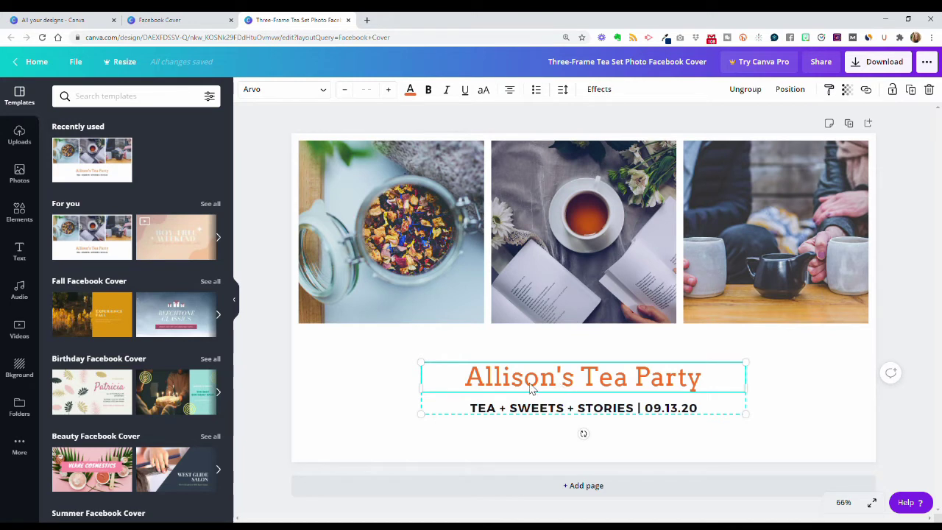
left_click(745, 90)
left_click(792, 370)
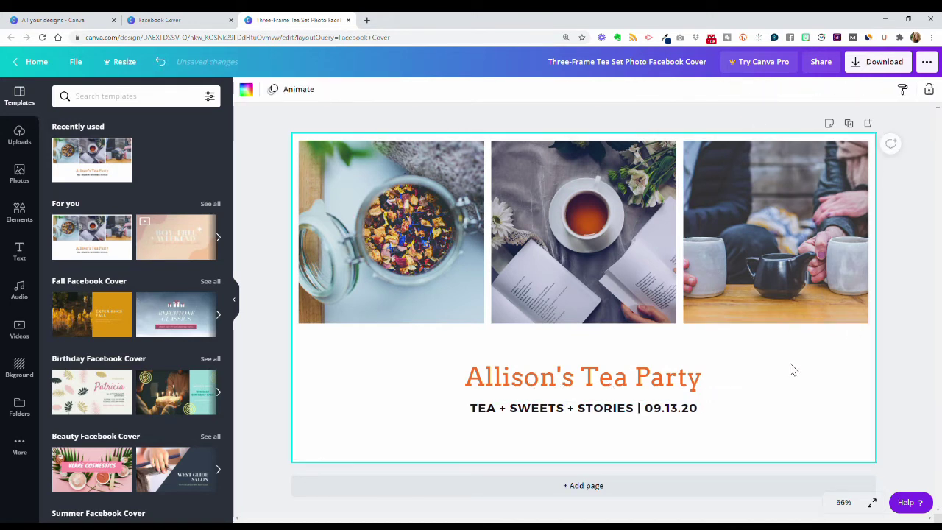
Group the heading and subtitle text boxes together, and ungroup them again
left_click(557, 389)
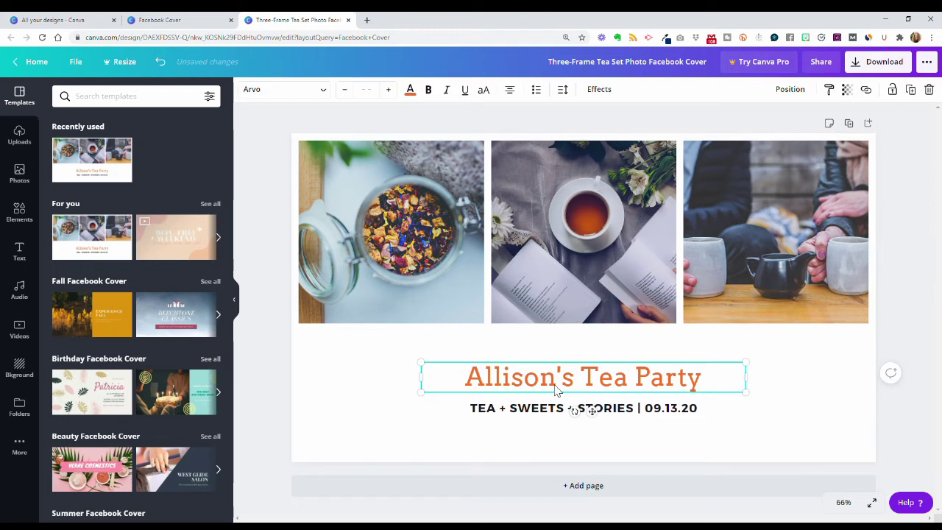
left_click(548, 415, "shift")
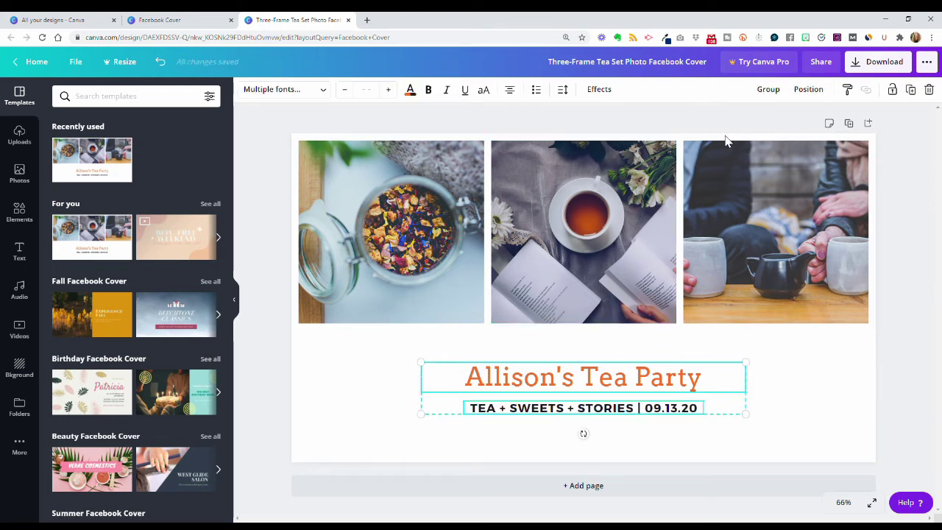
left_click(767, 92)
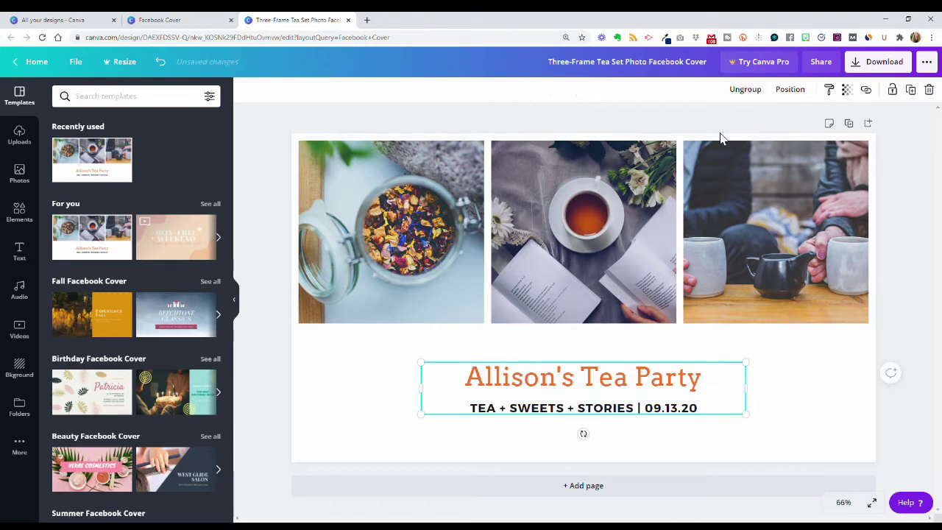
left_click(753, 99)
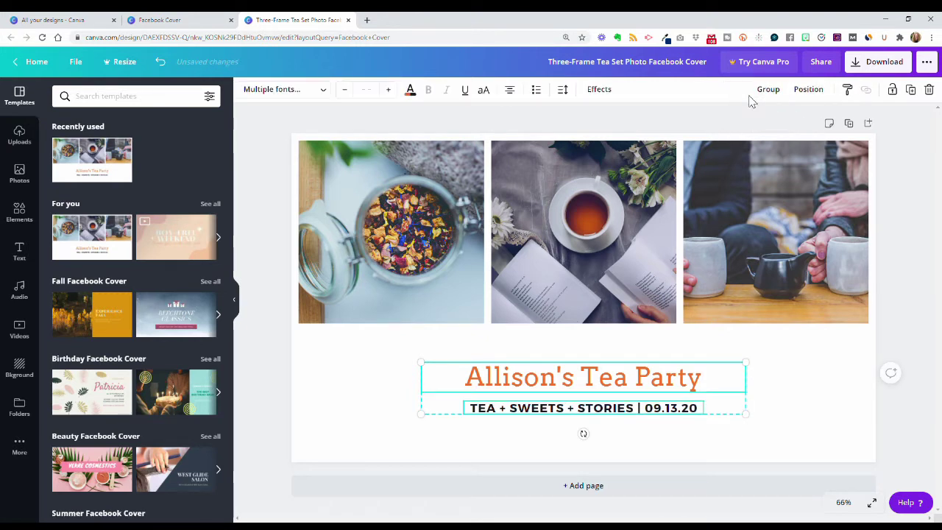
left_click(797, 435)
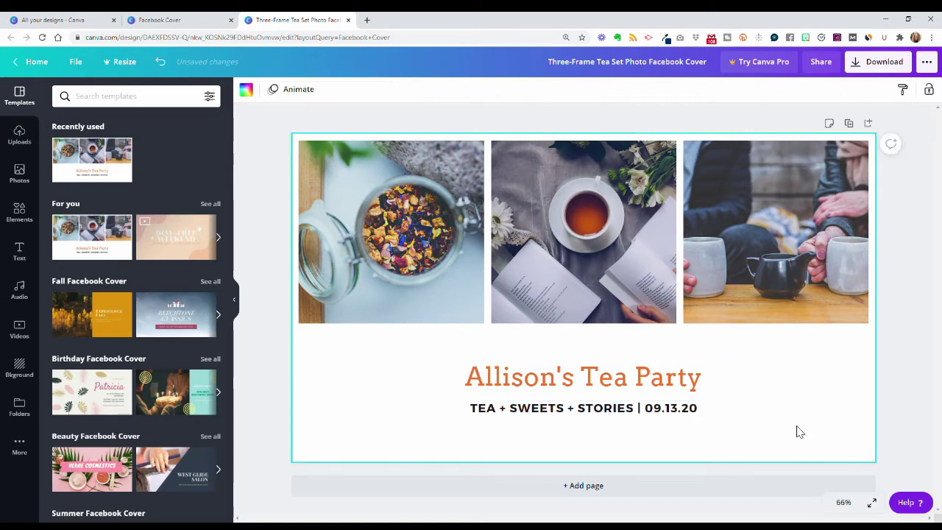
Replace the orange heading text with "KenKay Marketing"
left_click(598, 391)
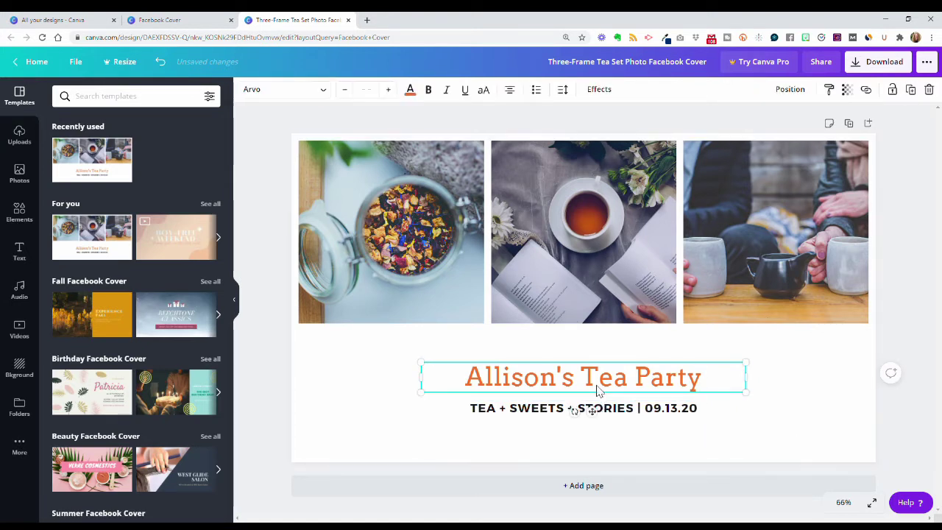
double_click(557, 389)
type("KenKay M")
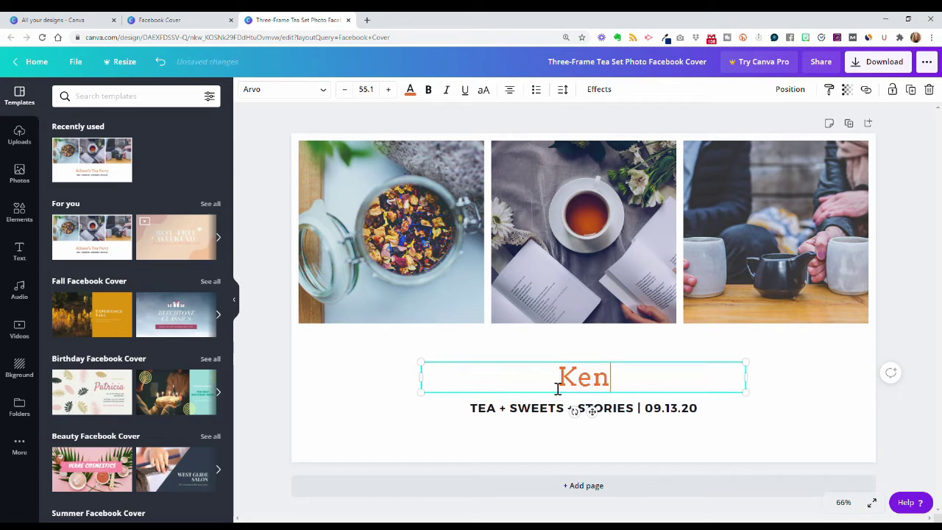
type("ing")
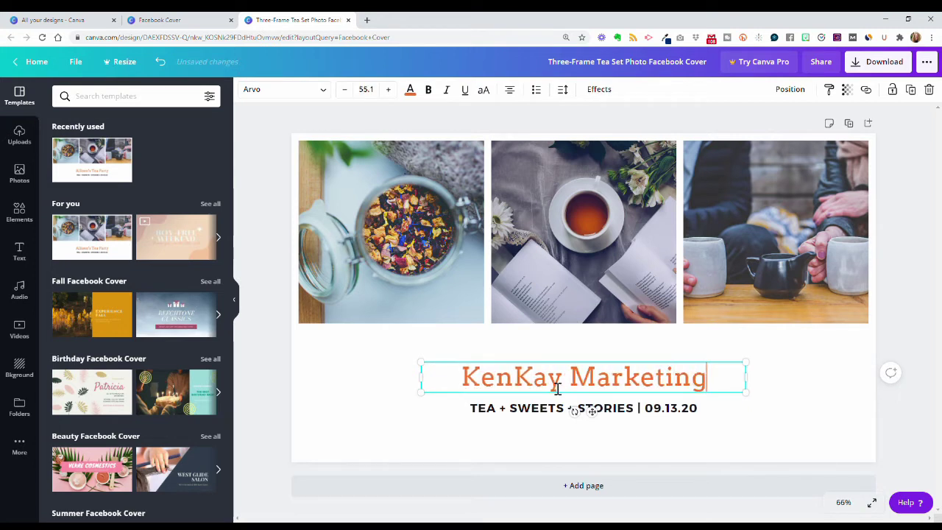
Replace the subtitle text beneath the heading with "MARKETING + SALES + CUSTOMER JOURNEY"
left_click(506, 413)
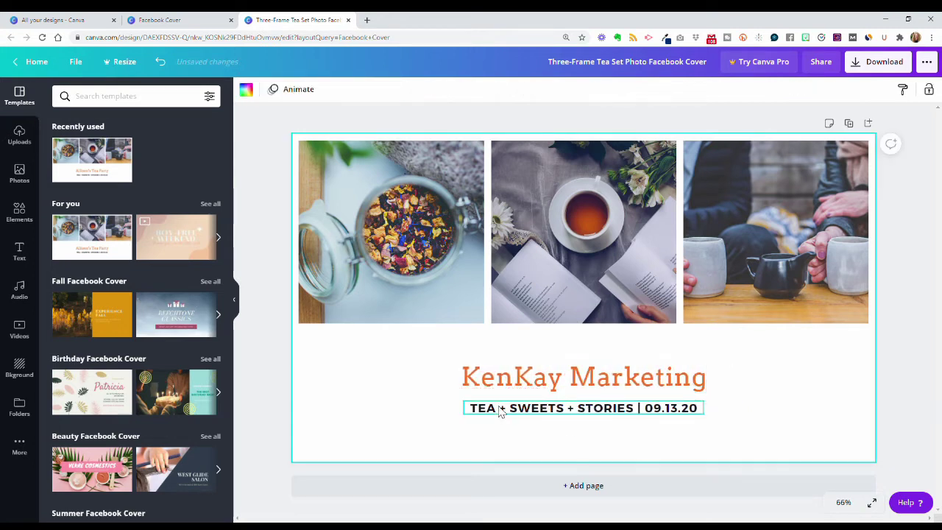
double_click(506, 413)
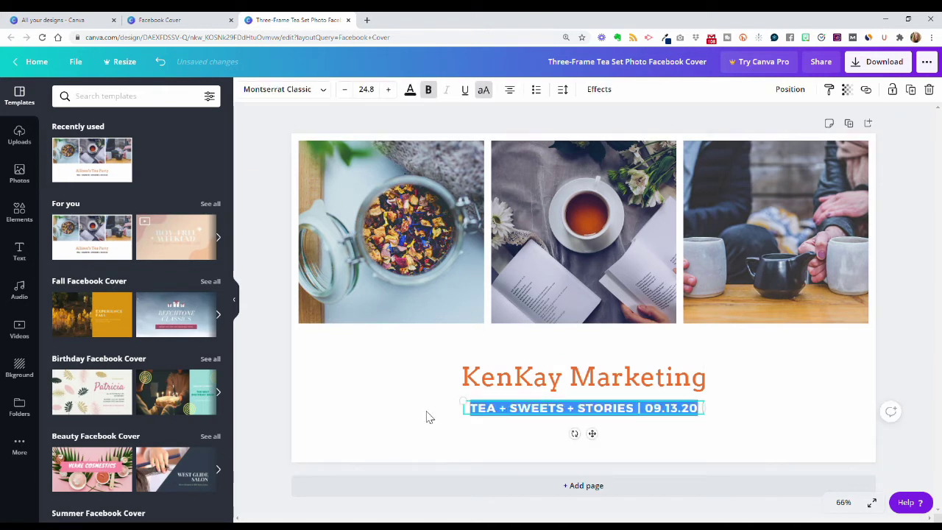
type("MA")
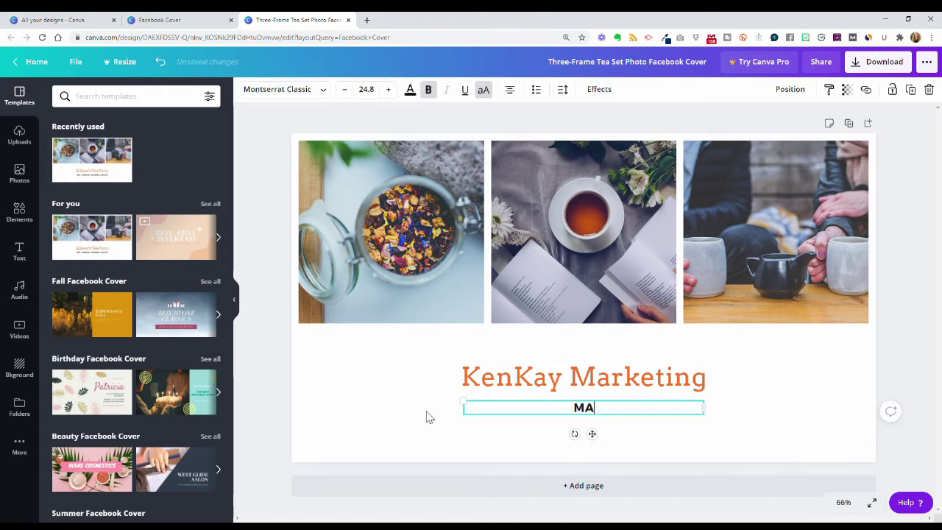
type("RKETING + ")
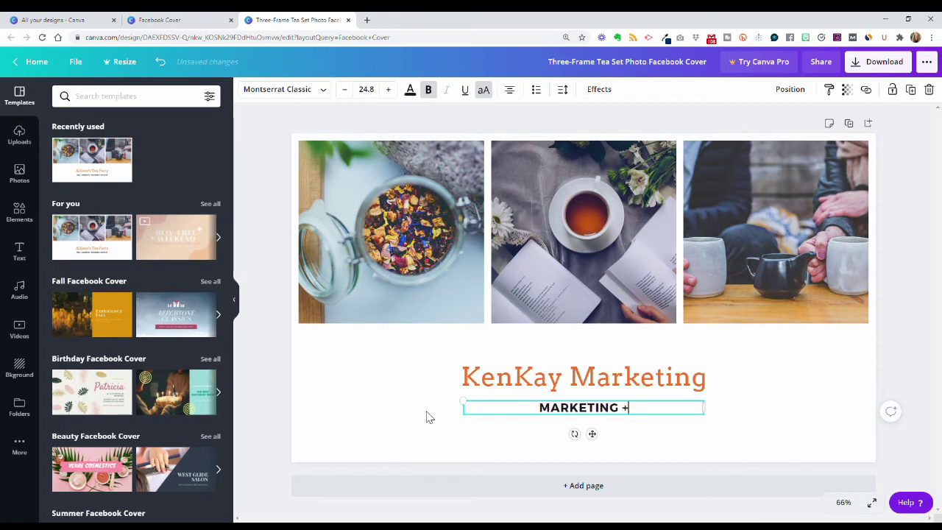
type("SALES")
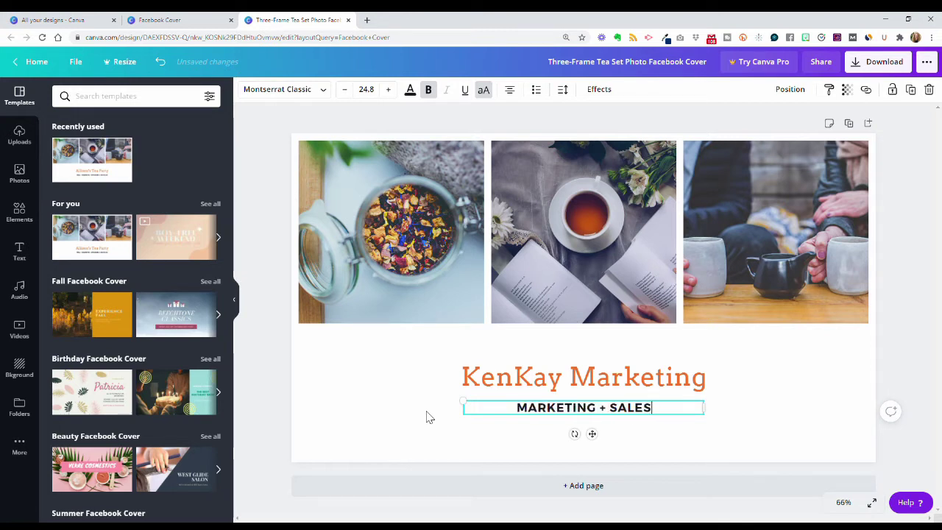
type(" + CUSTOMER JOJ")
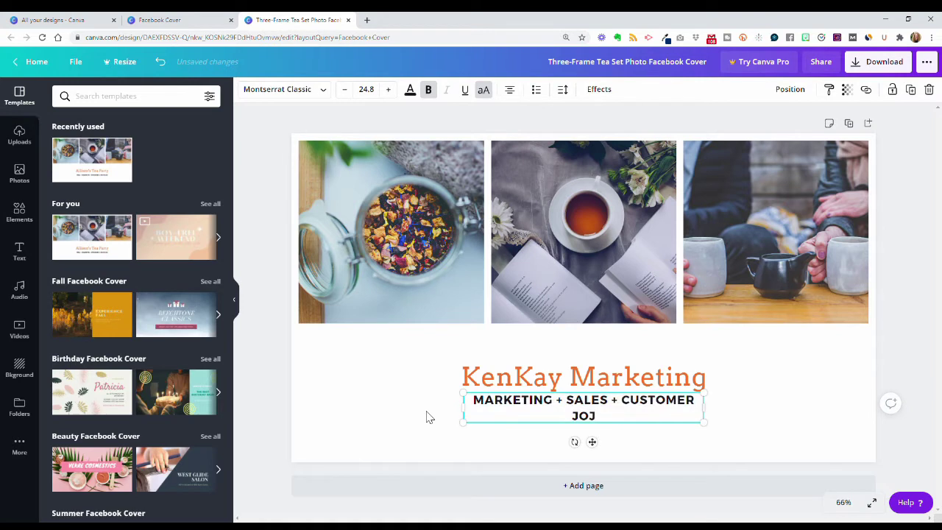
key("BackSpace")
type("URNEY")
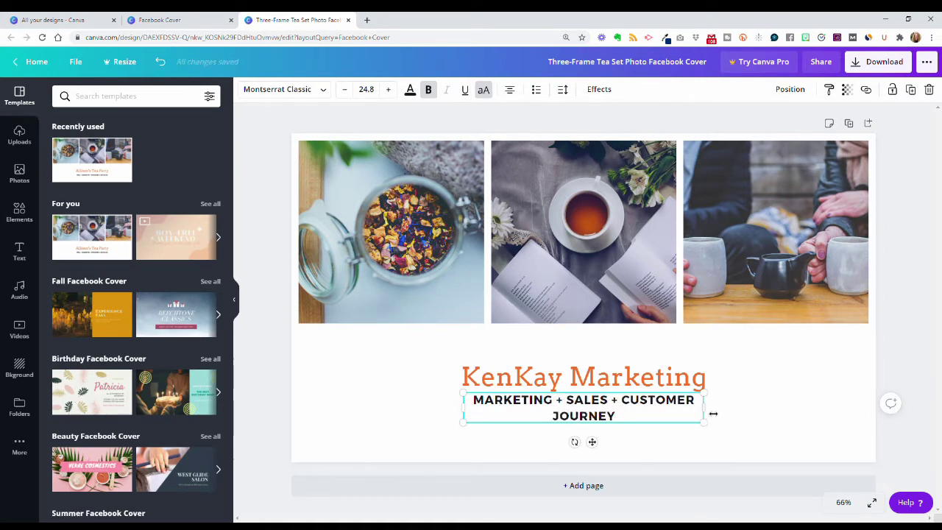
Widen the subtitle text box so the text fits on one line, and center it closely beneath the heading
left_click_drag(707, 414, 779, 413)
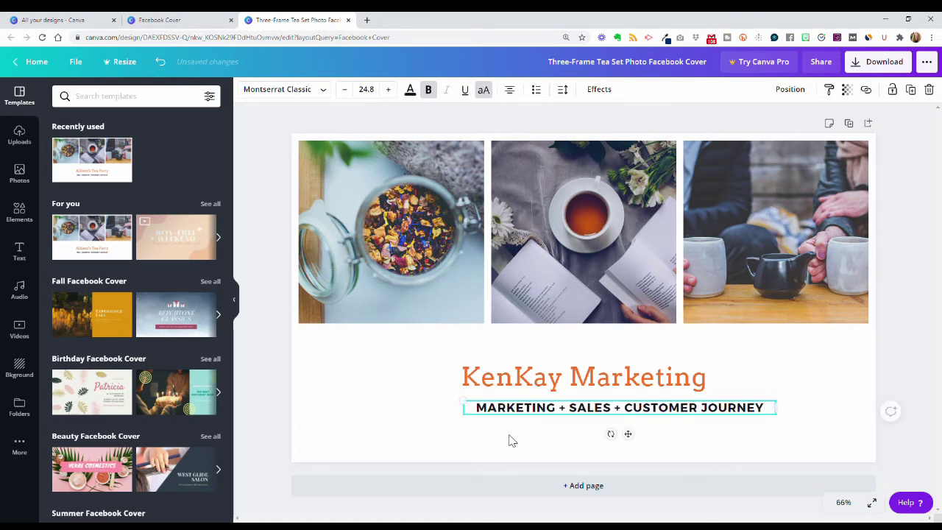
left_click(430, 417)
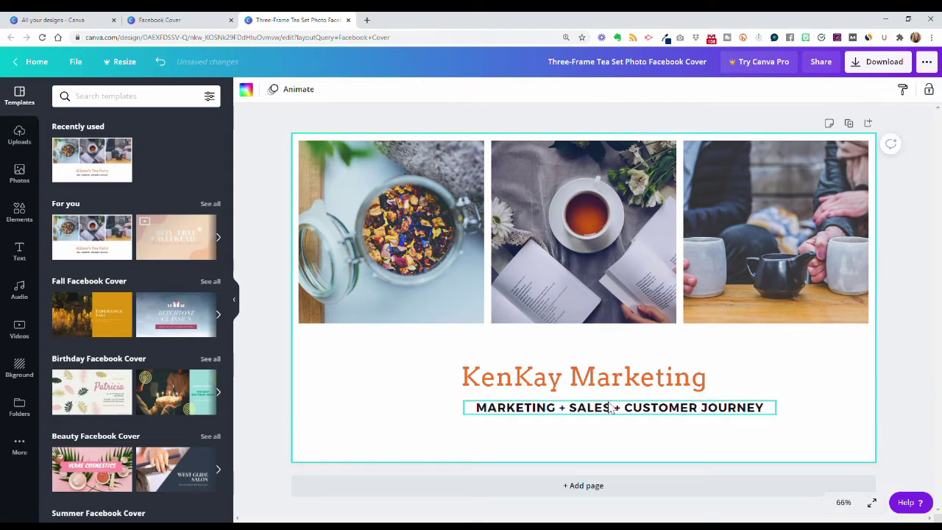
left_click_drag(594, 415, 584, 415)
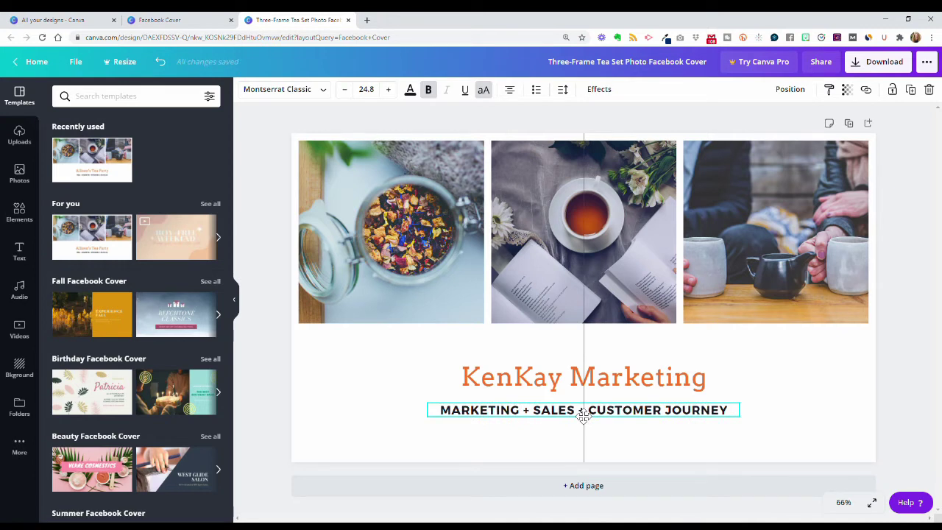
left_click_drag(583, 416, 584, 412)
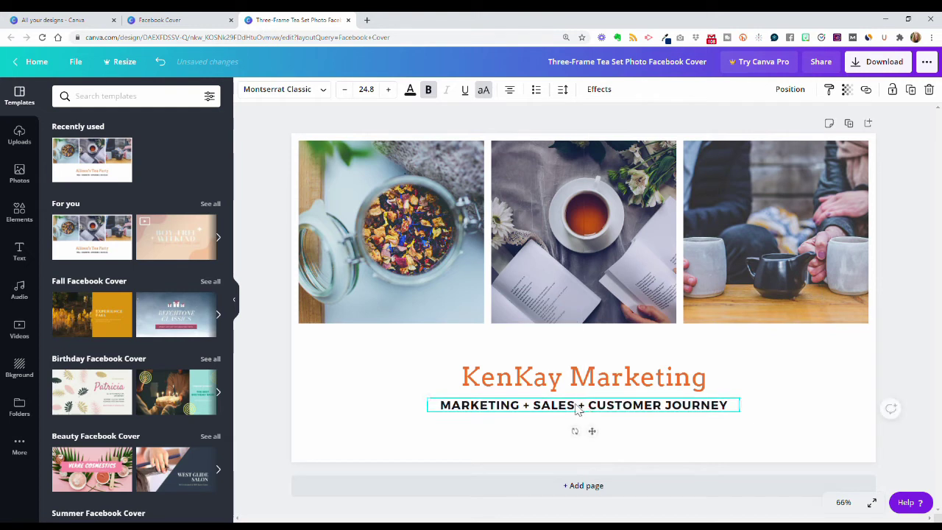
left_click(533, 442)
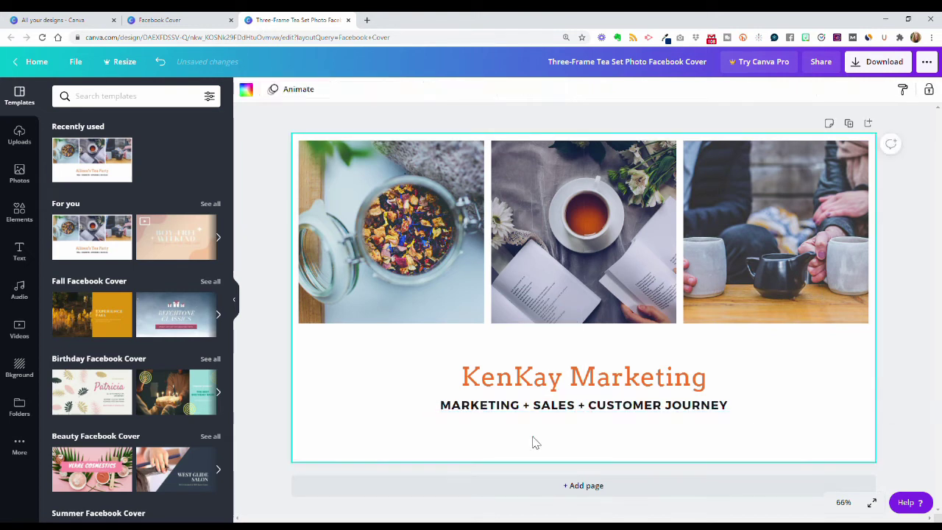
Select the tea jar photo and search the photo library for "racing"
left_click(410, 248)
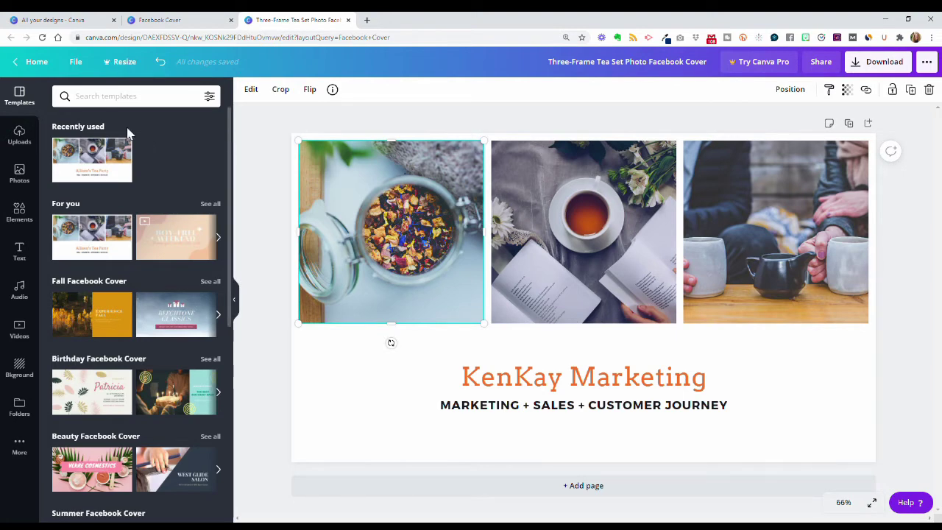
left_click(20, 173)
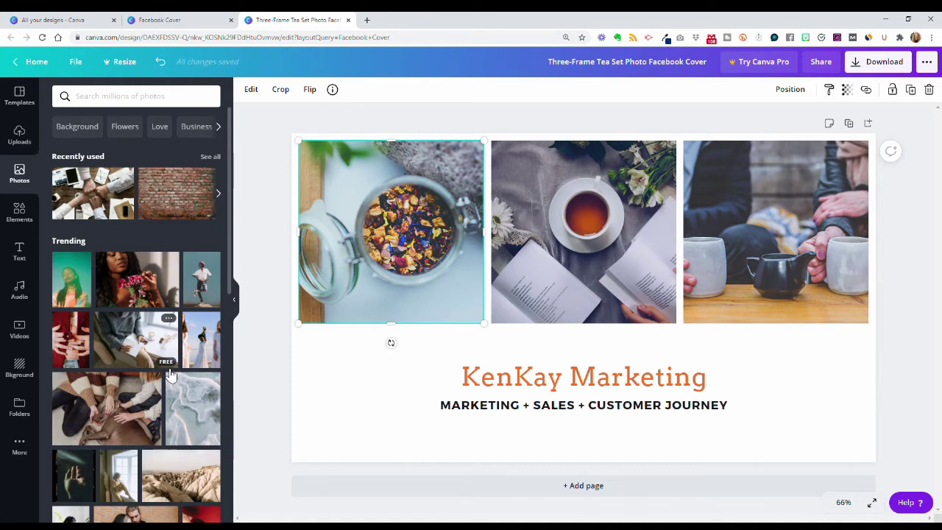
scroll(146, 370, "down", 10)
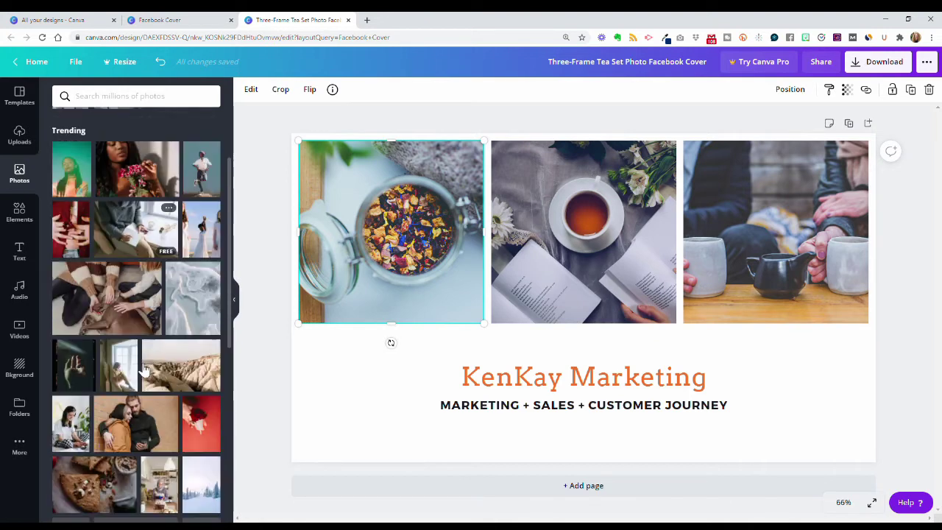
scroll(144, 370, "up", 10)
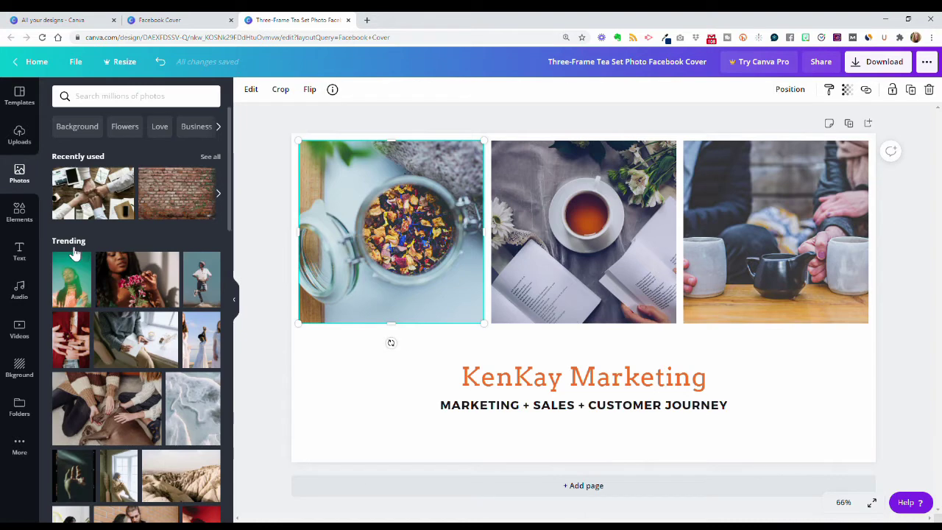
left_click(105, 97)
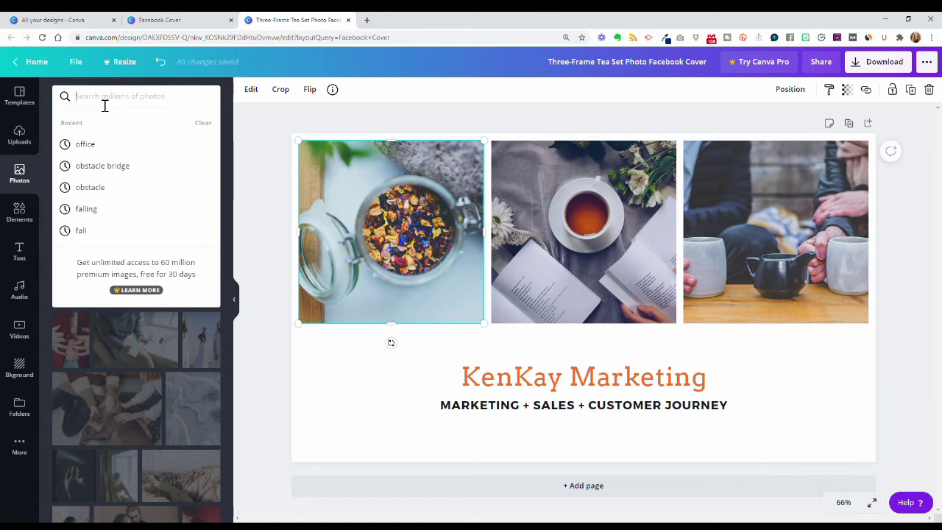
type("racing")
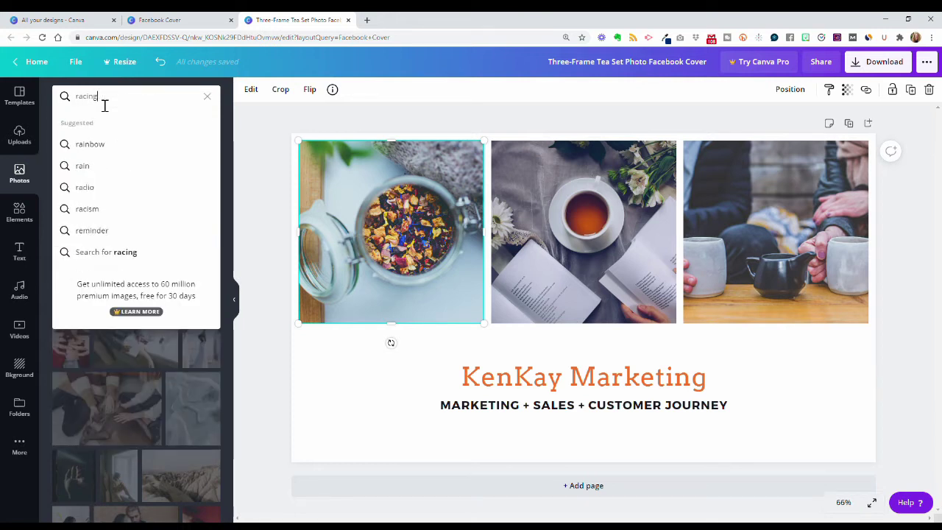
key("Return")
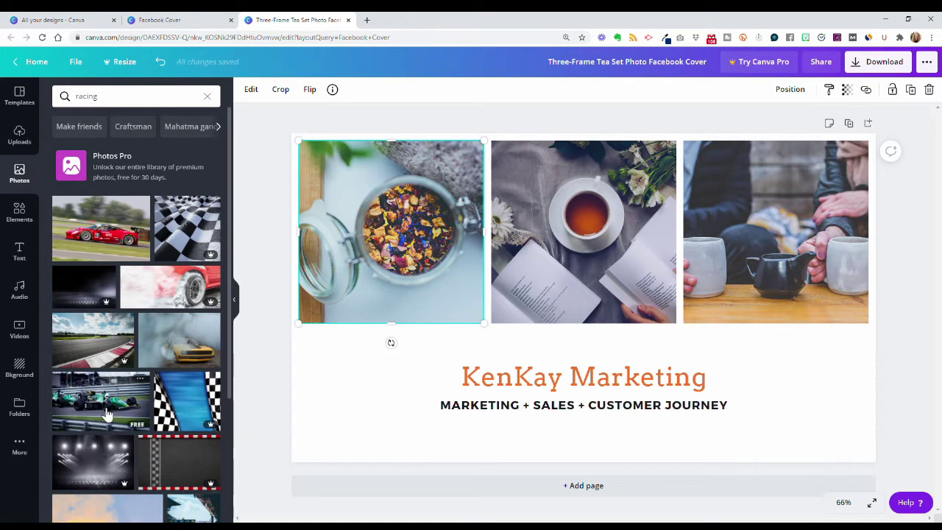
Replace the tea jar photo with the green race car, the mugs with the red number 44 car, and the teacup with the yellow car
left_click_drag(107, 415, 342, 232)
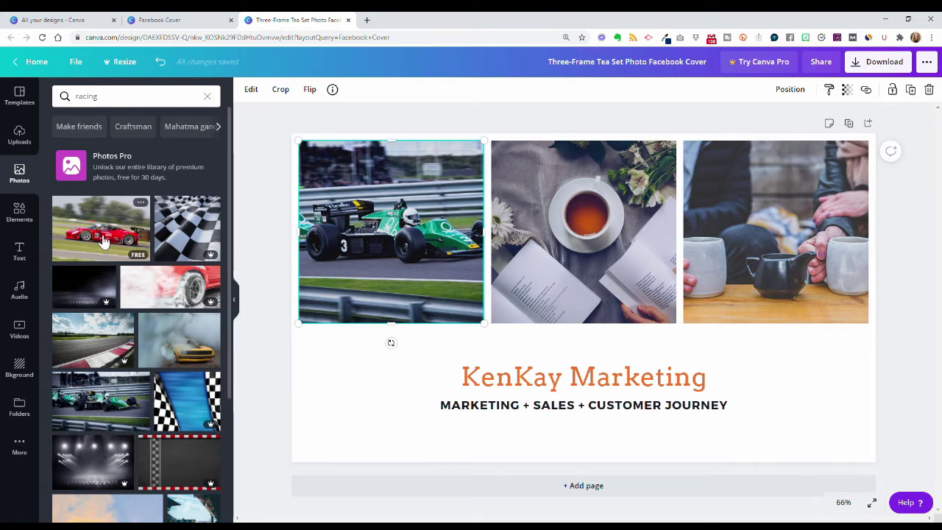
left_click_drag(103, 241, 733, 249)
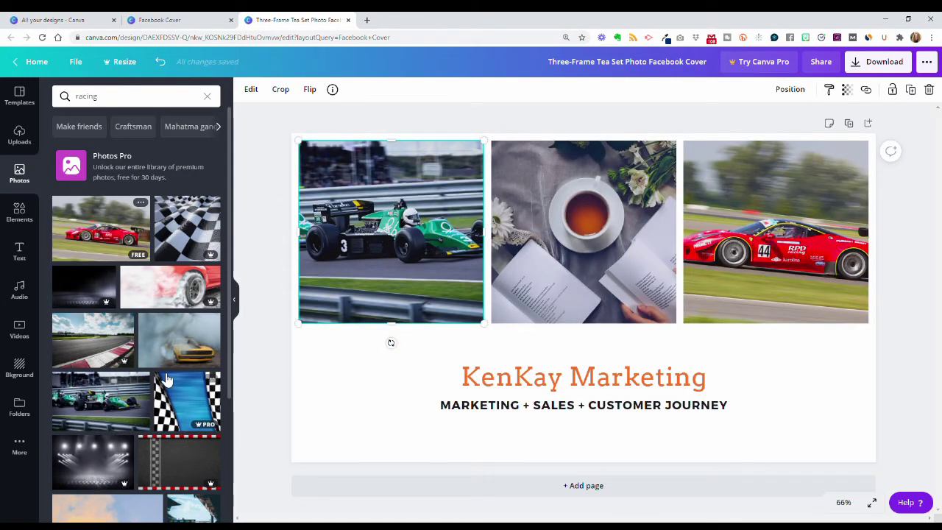
left_click_drag(175, 358, 510, 259)
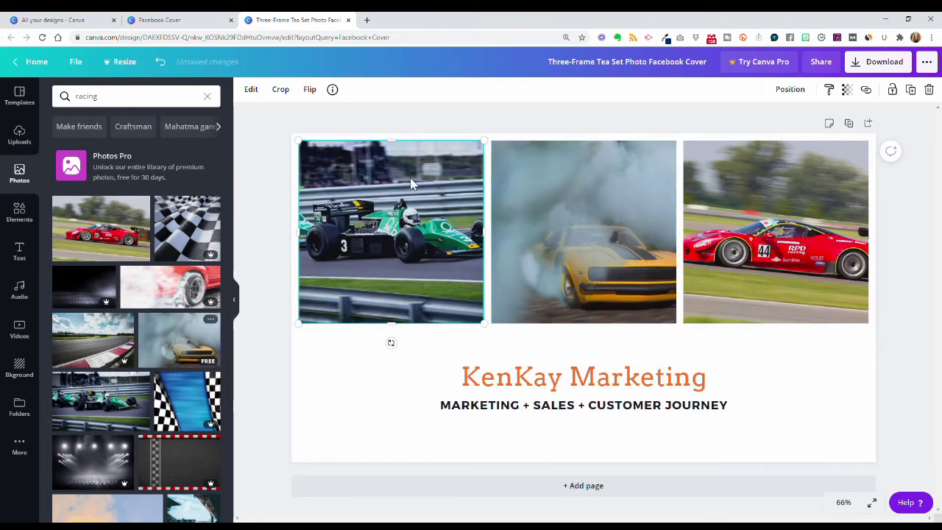
left_click(345, 423)
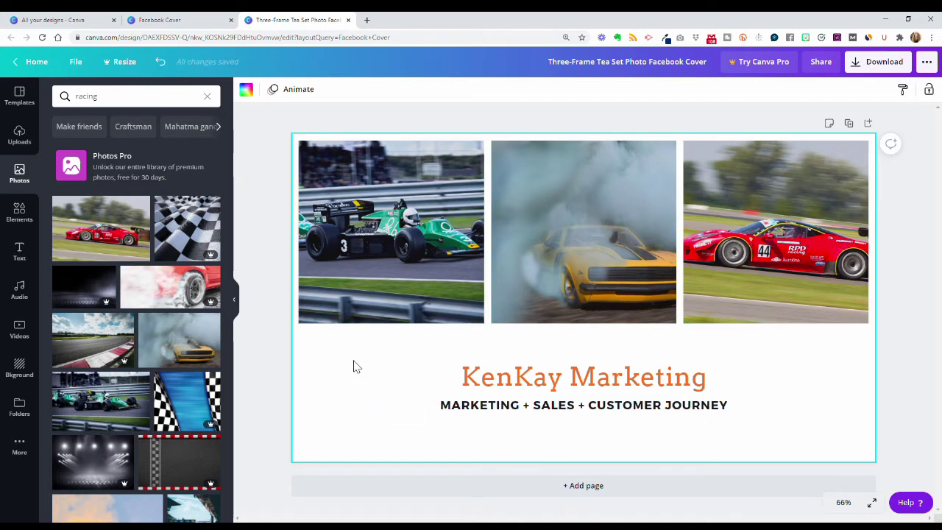
left_click(247, 89)
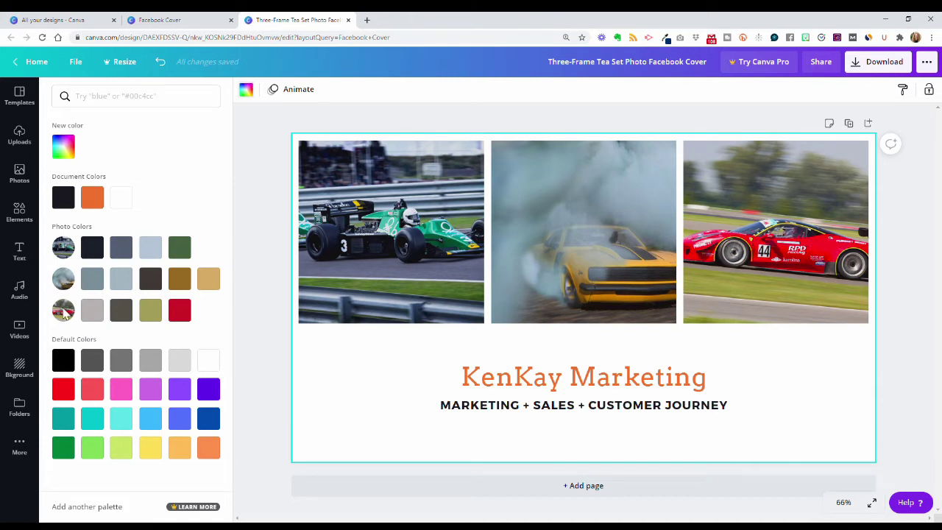
left_click(92, 248)
Recolor the heading with the red from the red car photo and the subtitle with the light tan from the yellow car photo
left_click(518, 387)
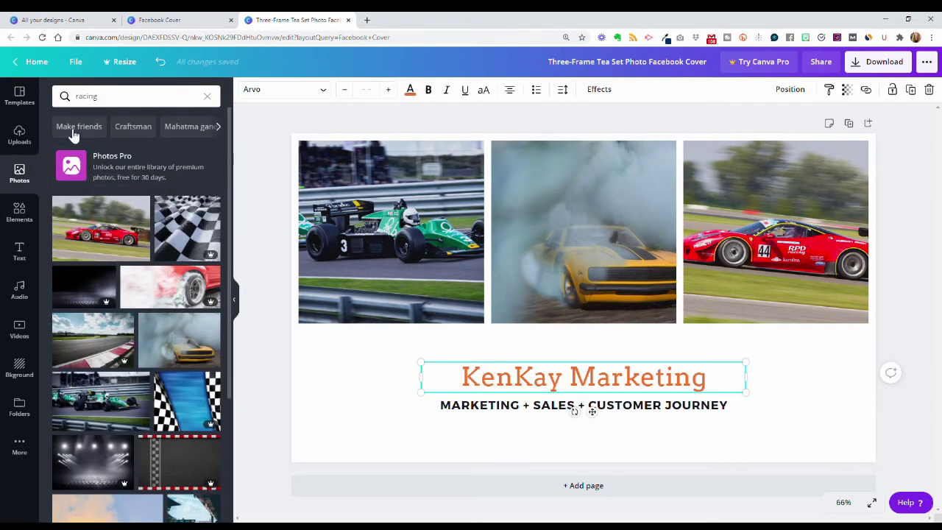
left_click(410, 89)
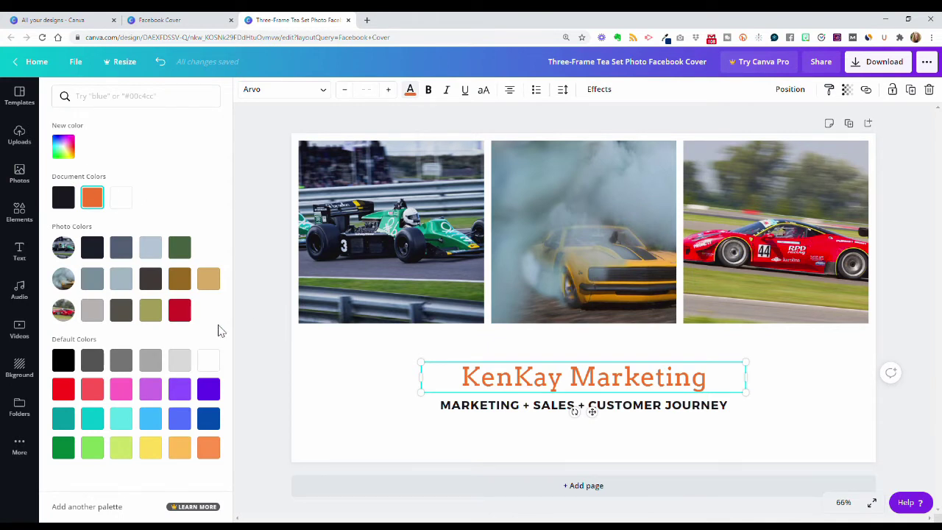
left_click(181, 313)
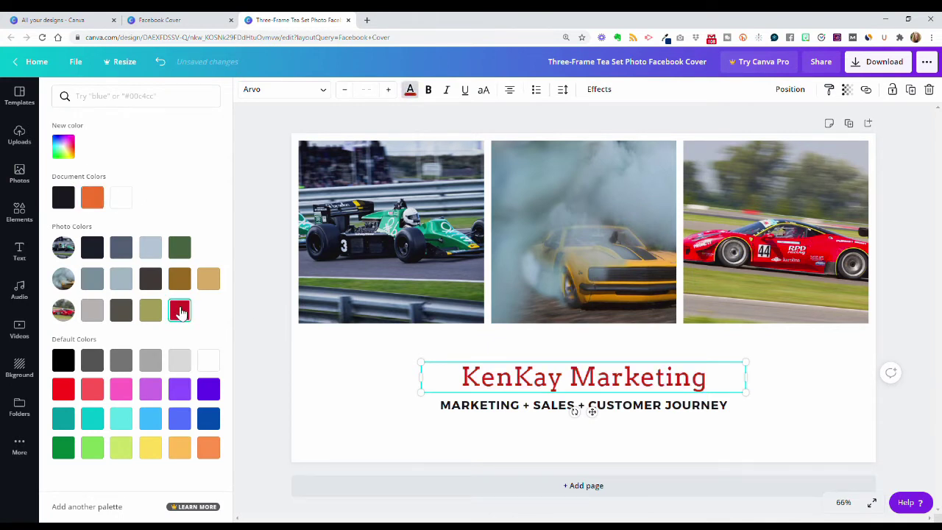
left_click(476, 415)
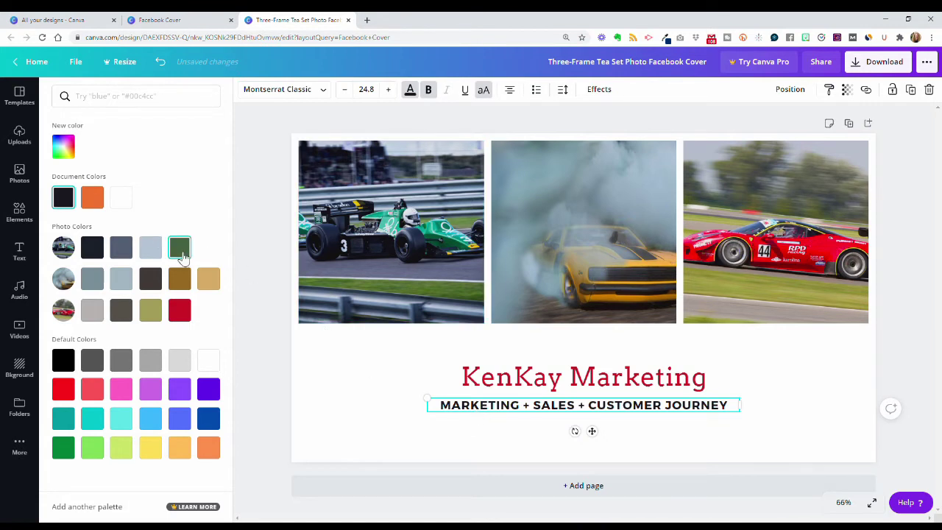
left_click(209, 279)
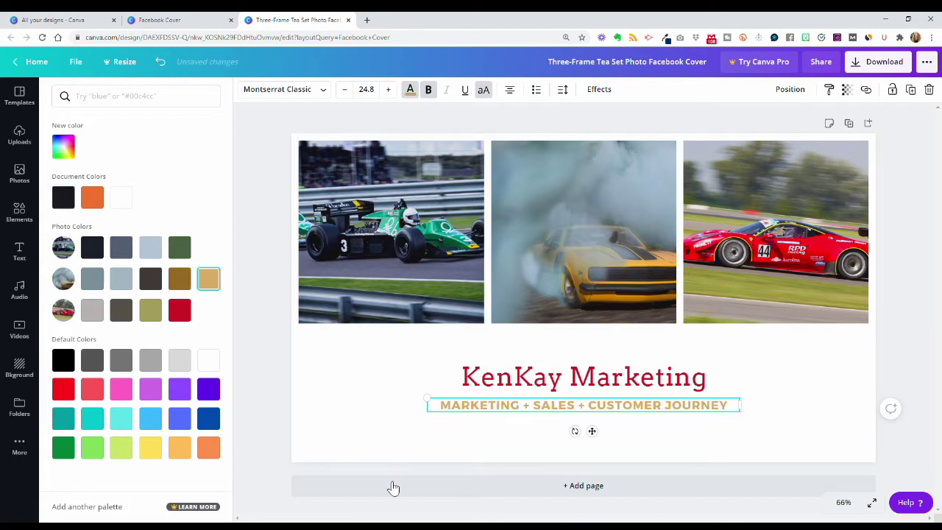
Set the "KenKay Marketing" heading to the custom color #B12226
left_click(512, 387)
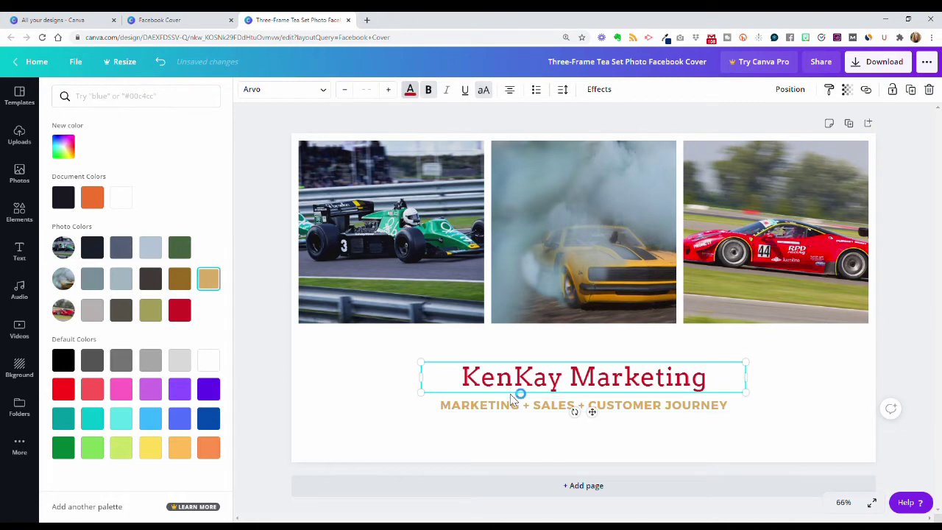
left_click(65, 147)
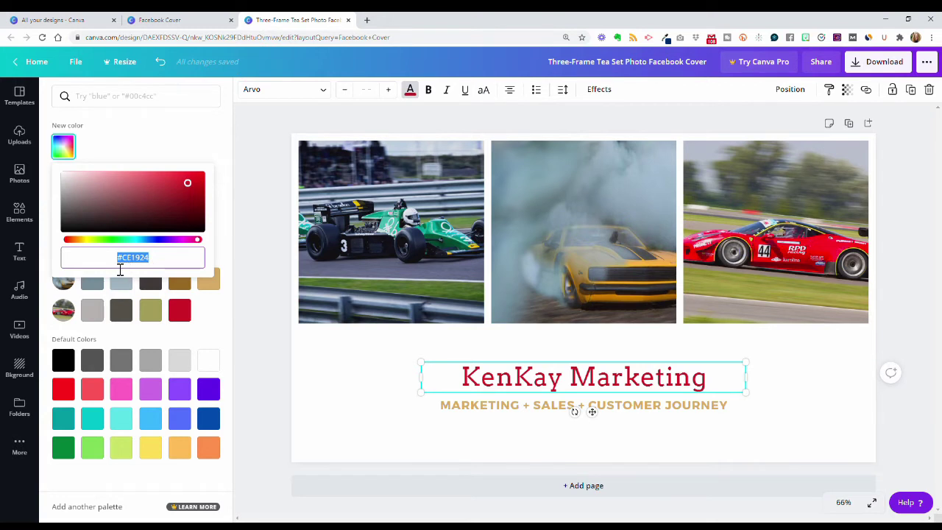
type("#B12226")
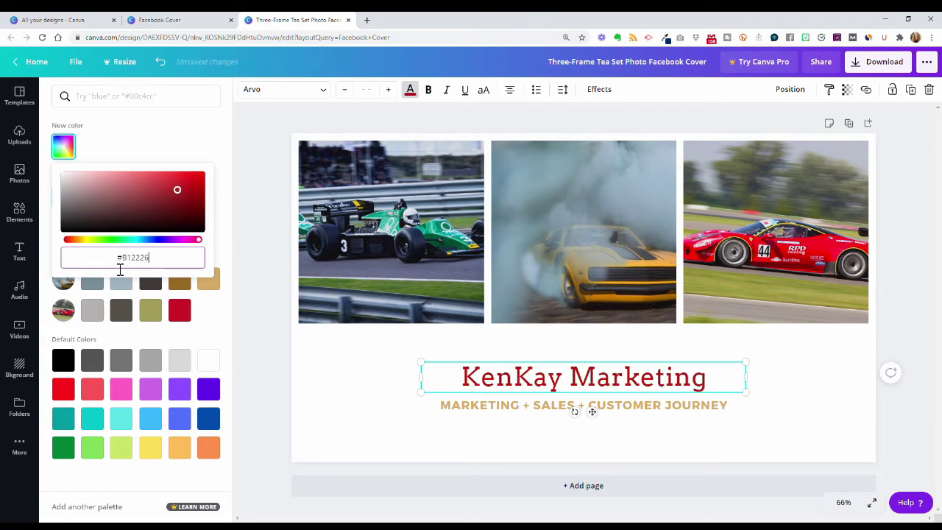
key("Return")
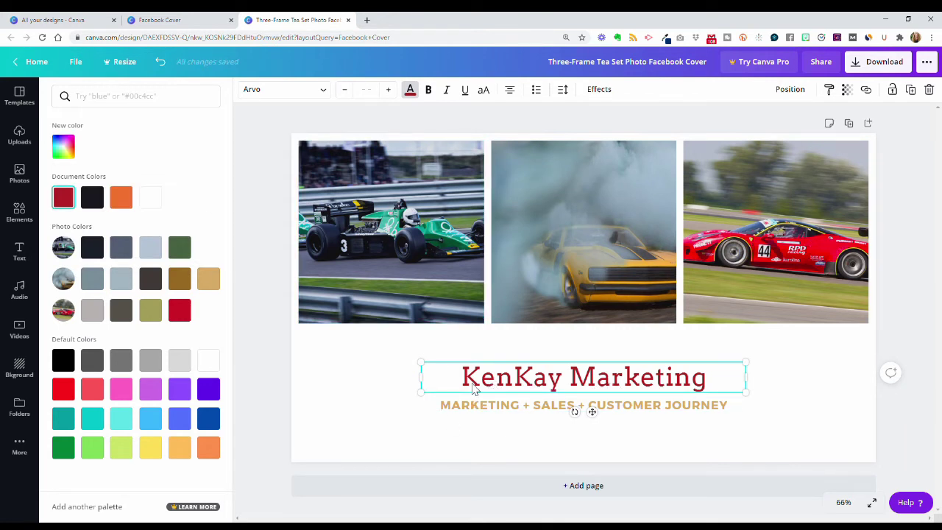
Change the heading's font to Open Sans and make it bold
left_click(332, 96)
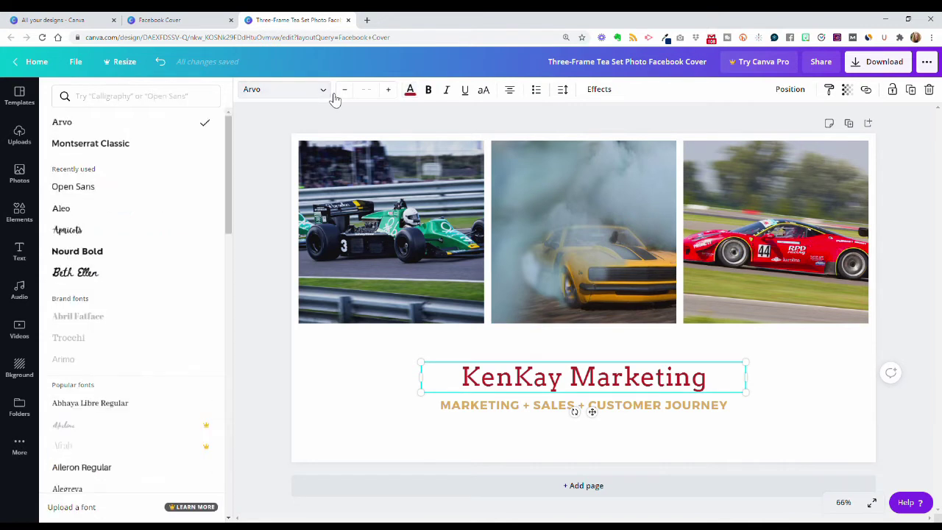
left_click(179, 195)
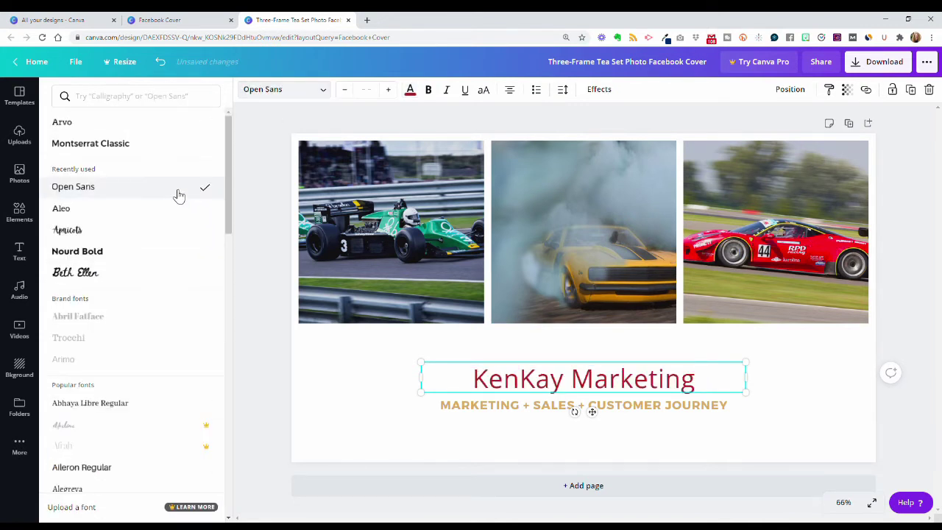
left_click(430, 89)
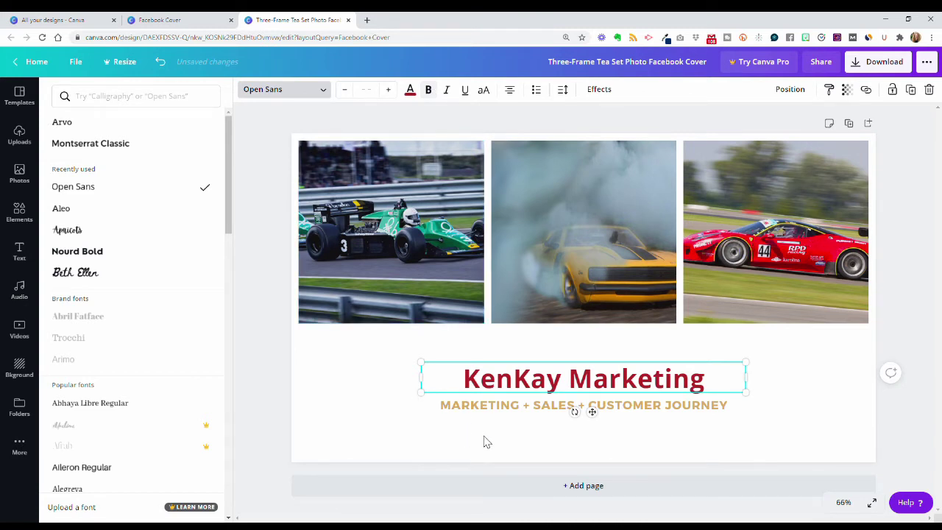
key("Escape")
Try the light grey from the red car photo as the page background, and return the background to white
left_click(358, 379)
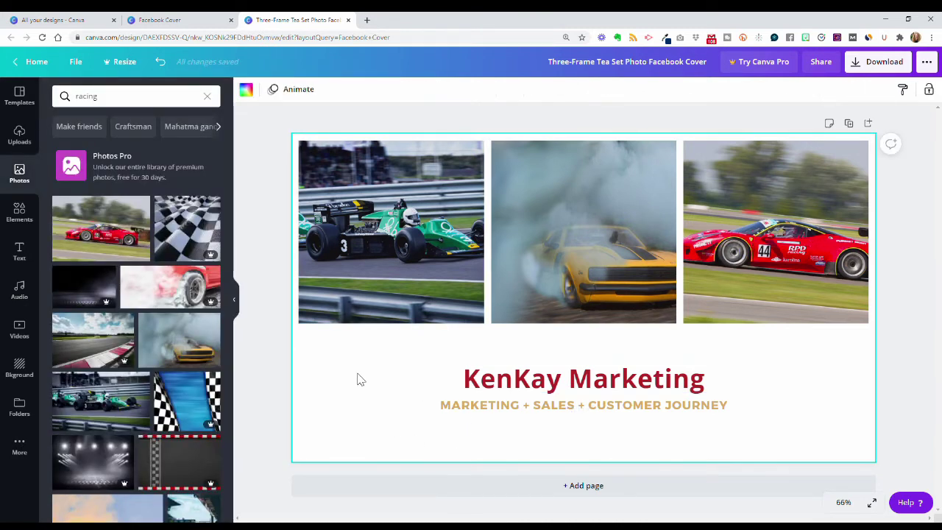
left_click(248, 90)
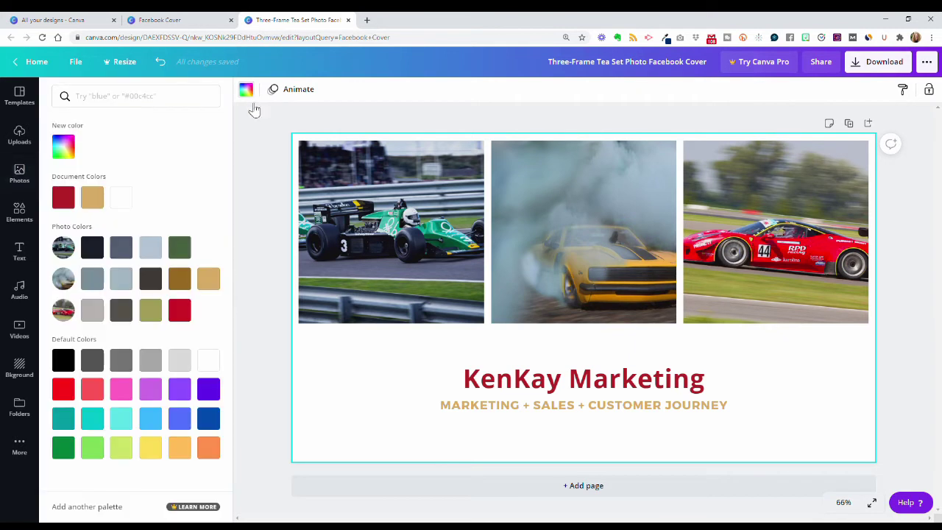
left_click(100, 312)
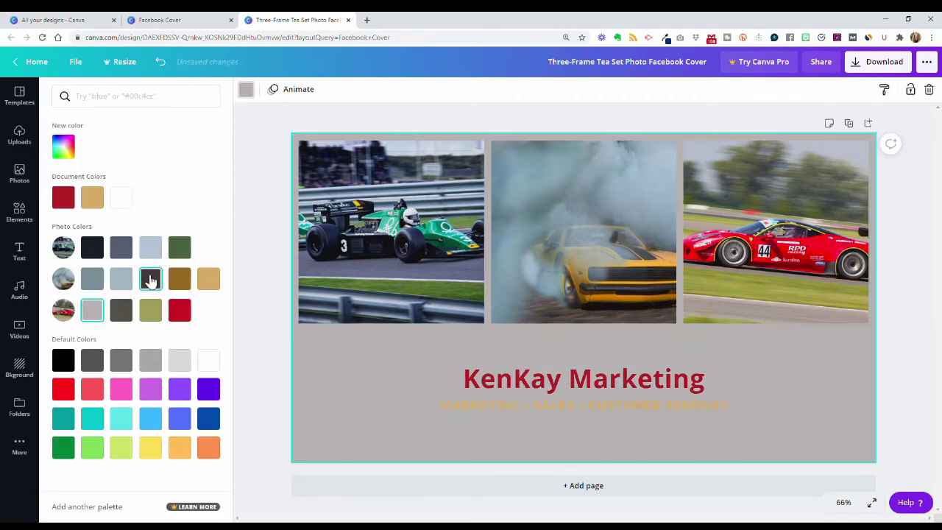
left_click(209, 361)
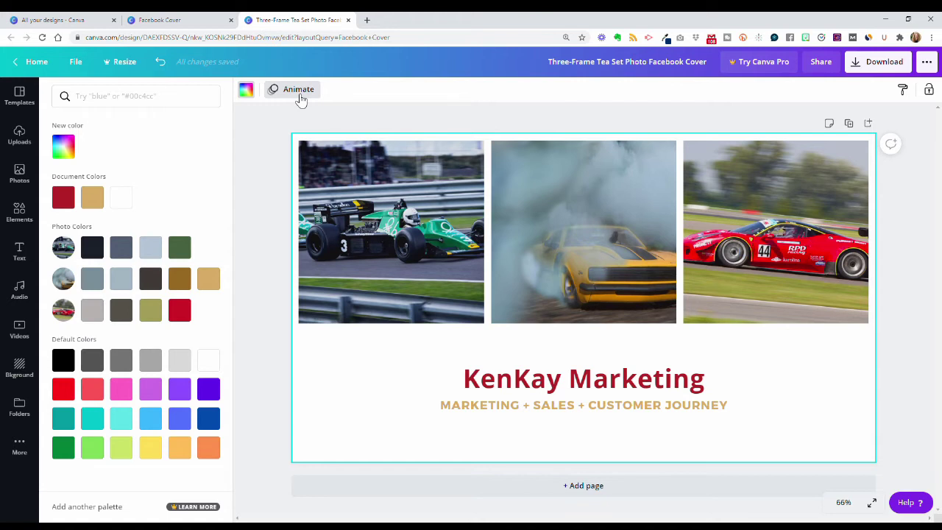
Try out the Block, Fade and Pan animations on the page
left_click(299, 91)
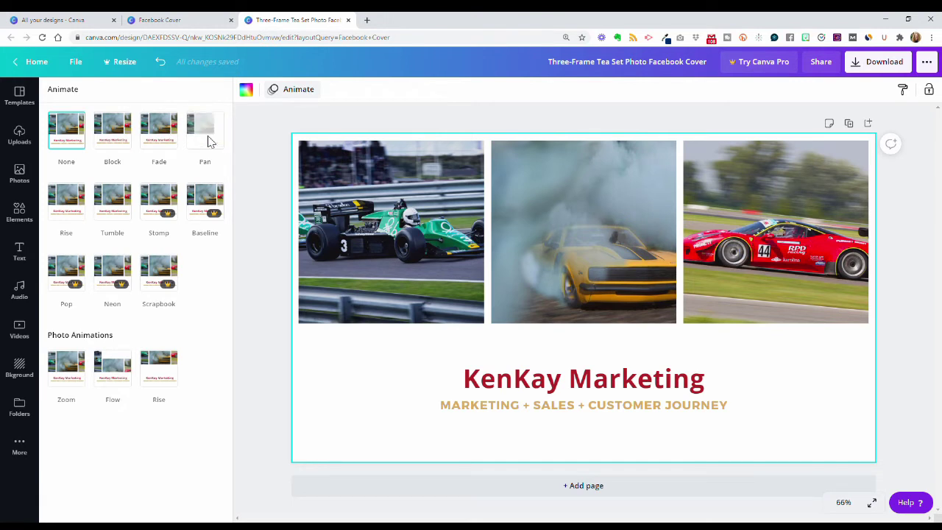
left_click(108, 133)
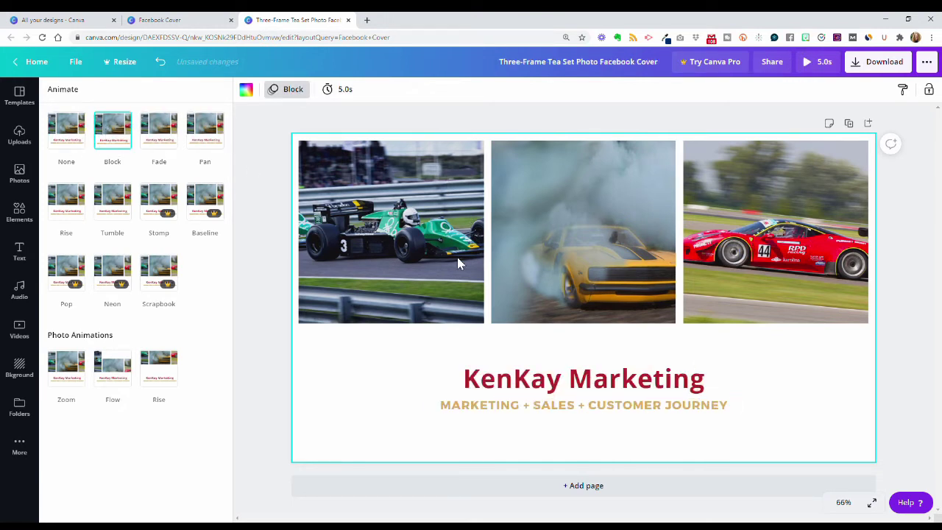
left_click(162, 132)
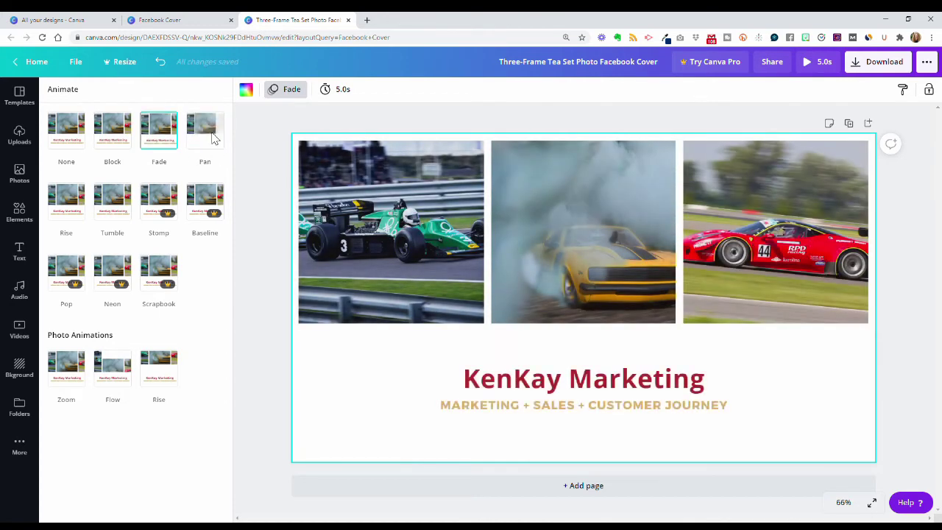
left_click(213, 138)
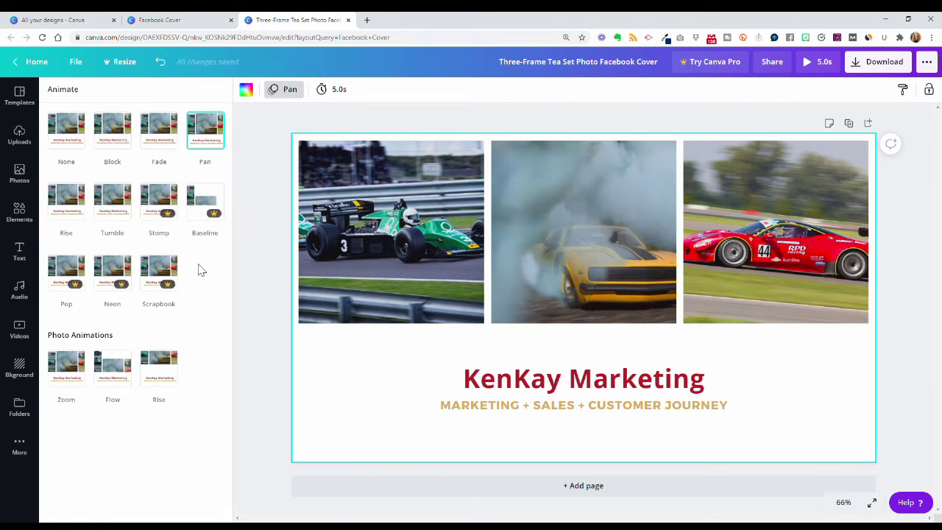
Apply the Zoom photo animation to the page and set the page timing to 2.0 seconds
left_click(66, 368)
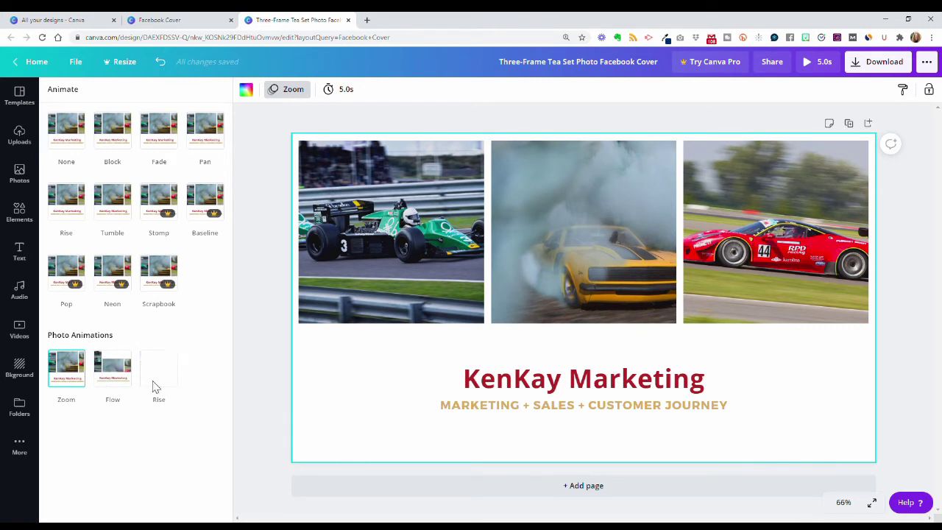
left_click(344, 92)
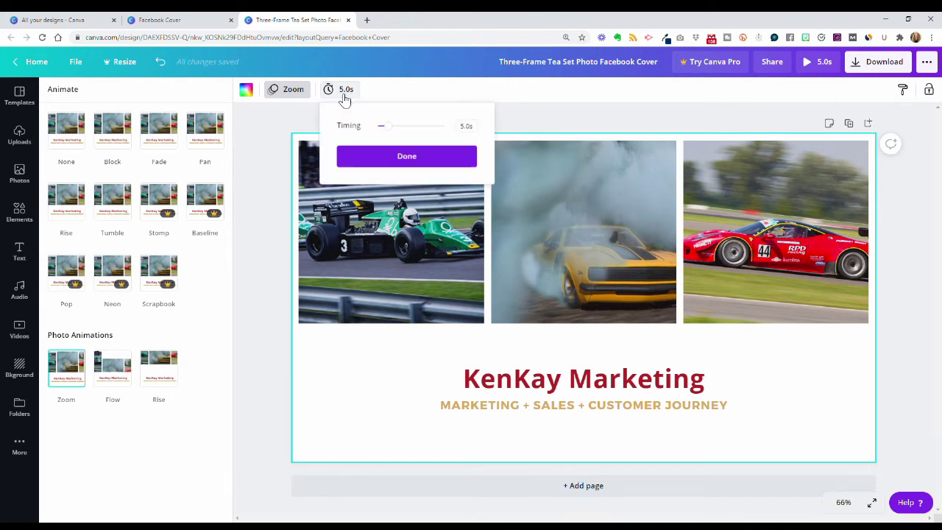
type("2")
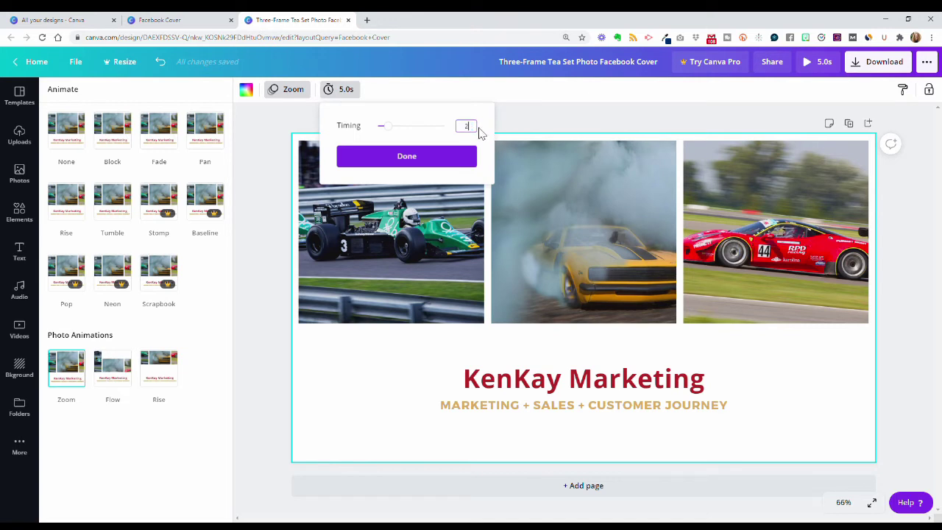
type(".0s")
left_click(391, 157)
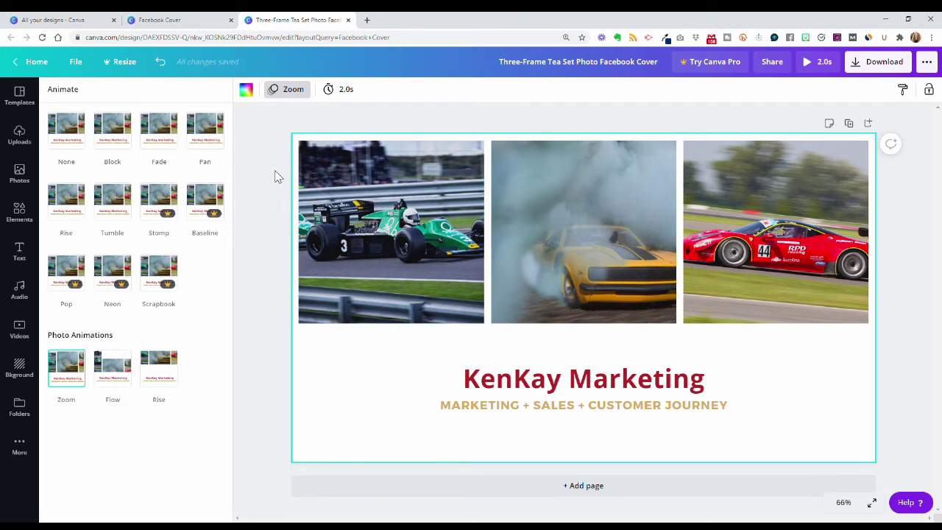
Remove the page animation by choosing None in the animation options
left_click(287, 94)
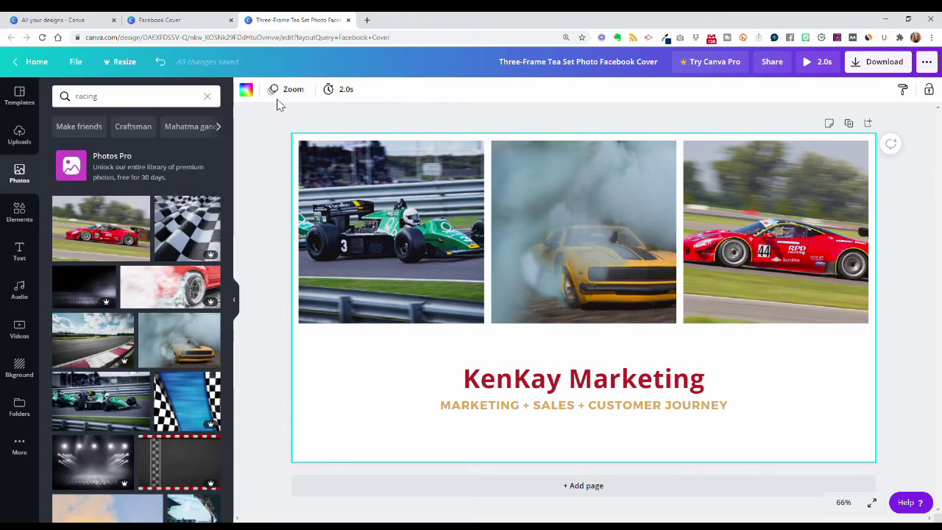
left_click(289, 94)
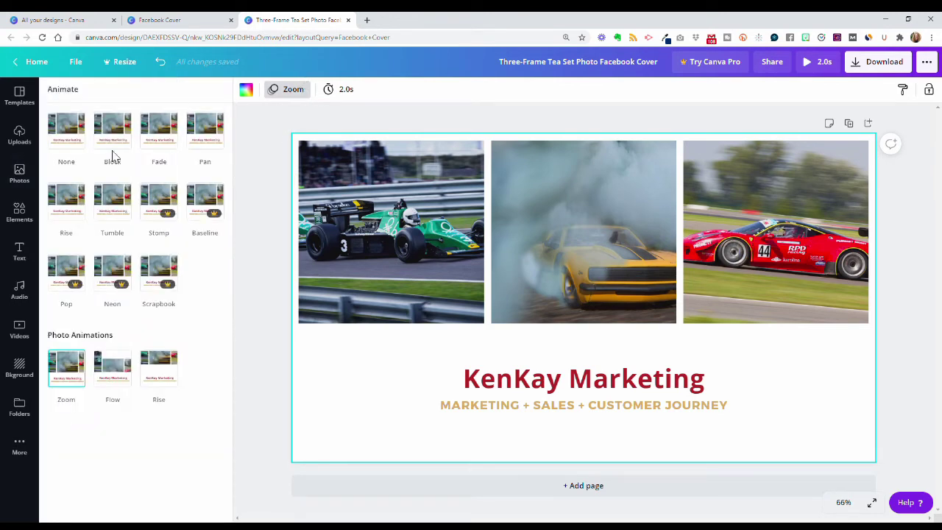
left_click(72, 135)
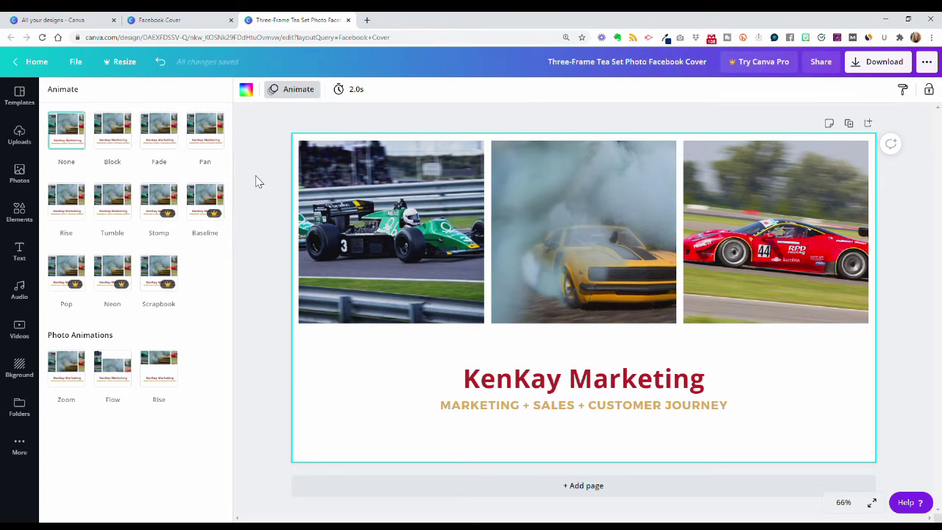
Rename the design with the owner's first name followed by "Facebook Cover Image"
left_click(663, 65)
type("Vicki Face")
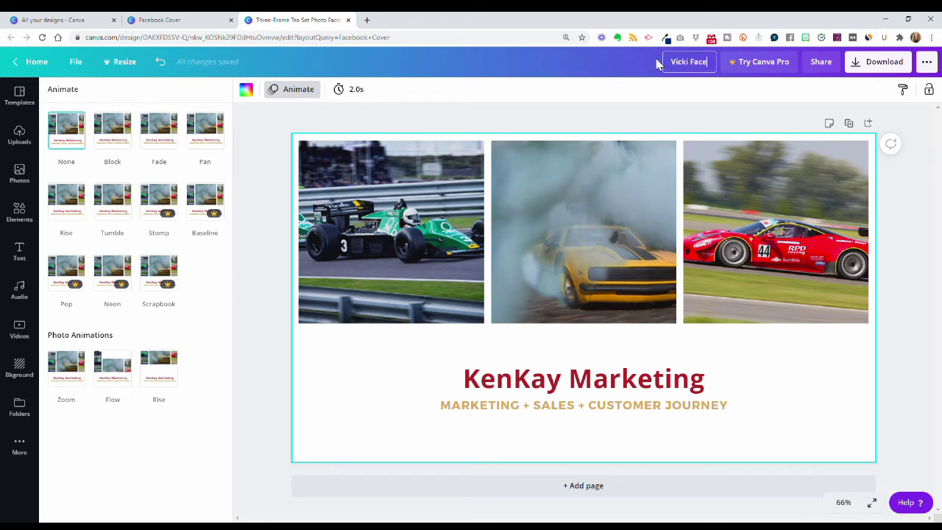
type("book Cover Image")
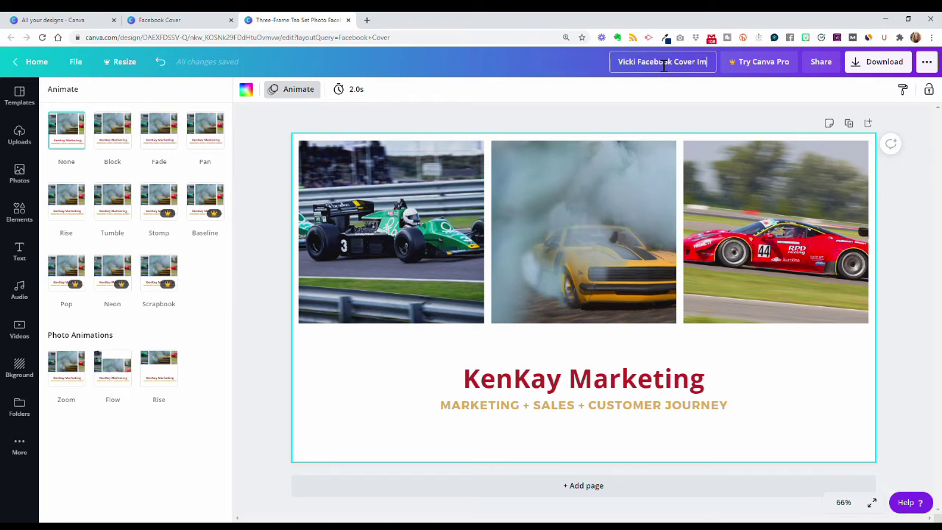
left_click(760, 94)
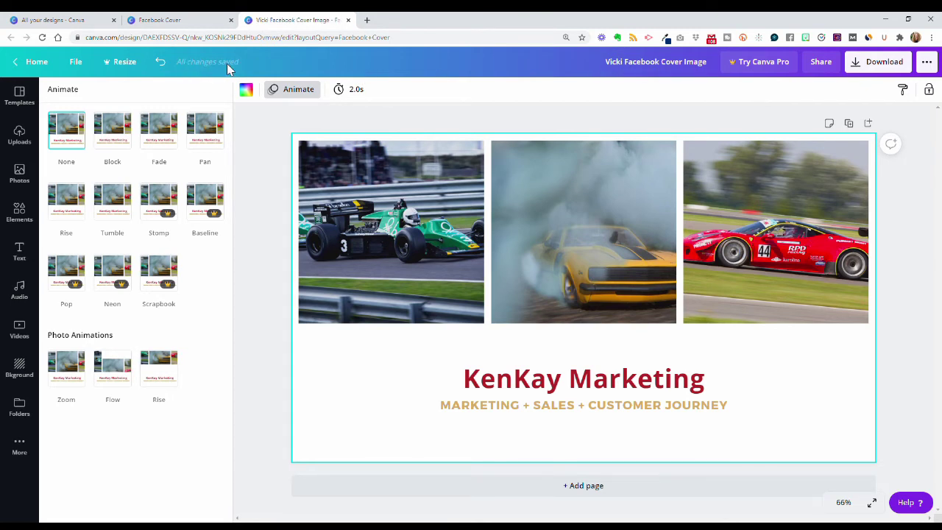
Download the cover as a PNG and dismiss the scheduling offer
left_click(875, 64)
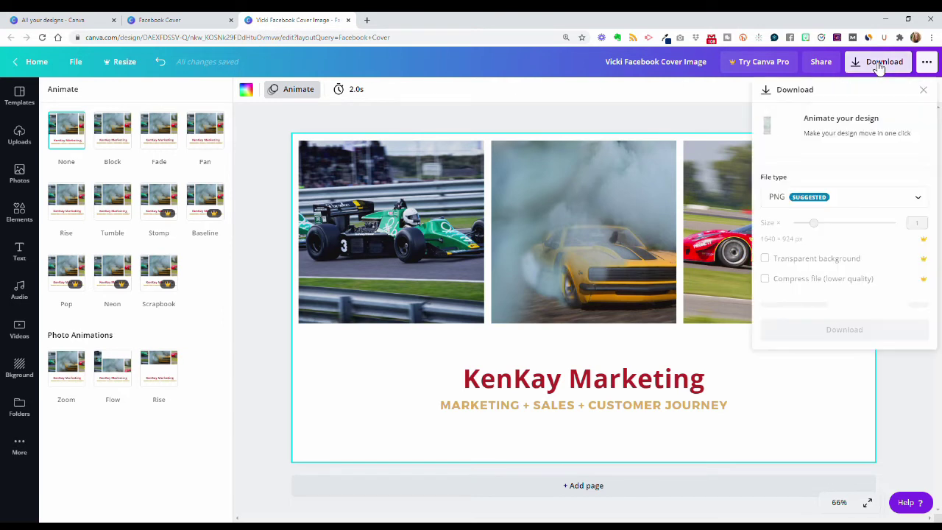
left_click(897, 203)
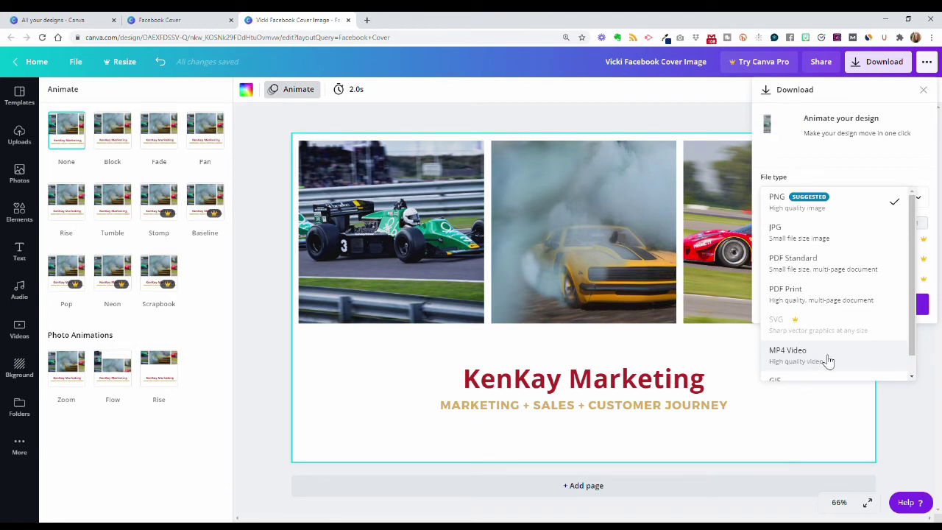
left_click(780, 159)
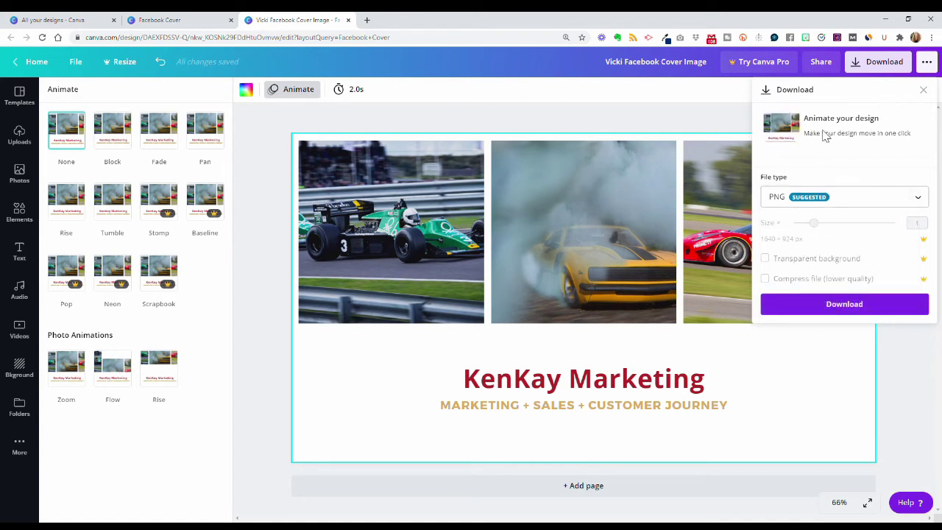
left_click(848, 306)
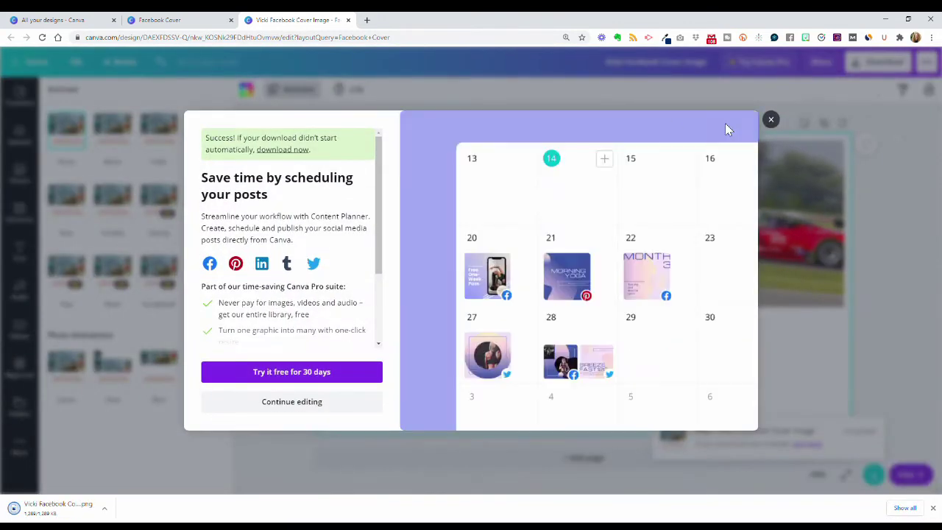
left_click(771, 120)
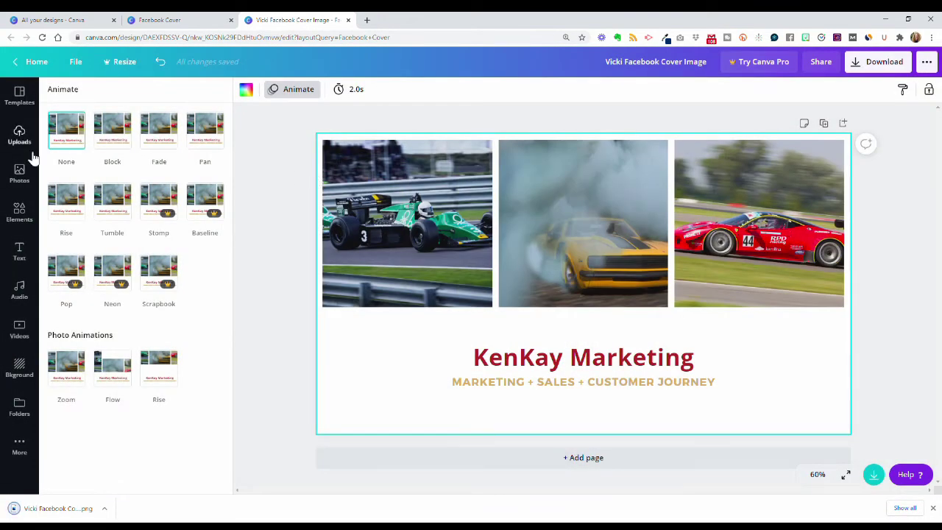
Replace the middle yellow car photo with the uploaded hurdles image
left_click(19, 173)
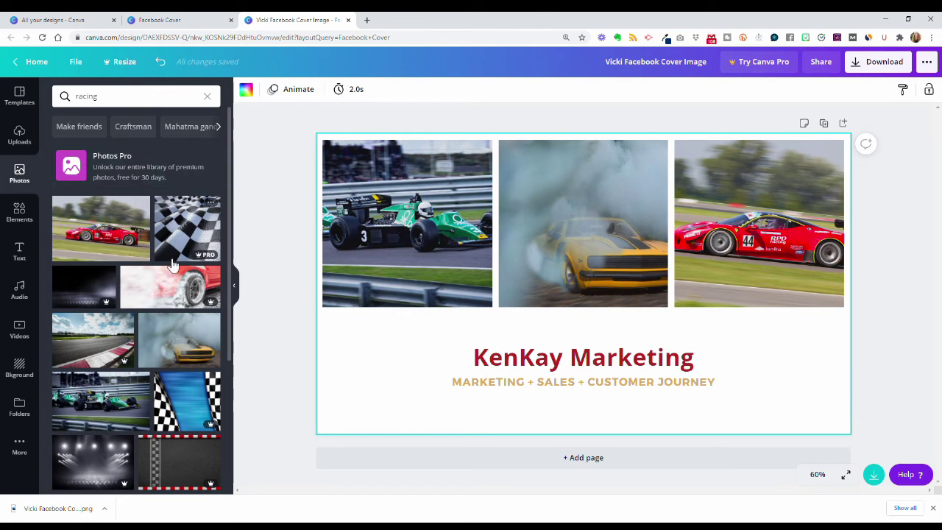
left_click(19, 136)
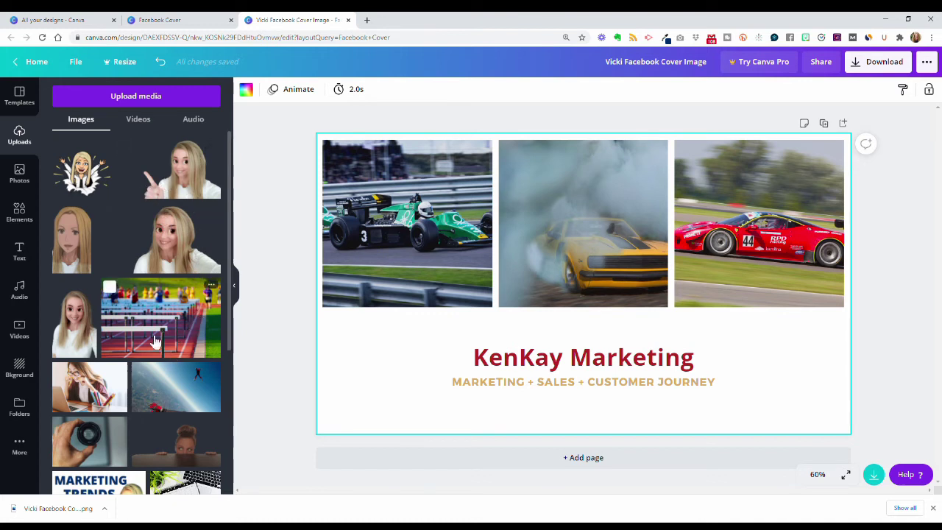
left_click_drag(147, 335, 581, 225)
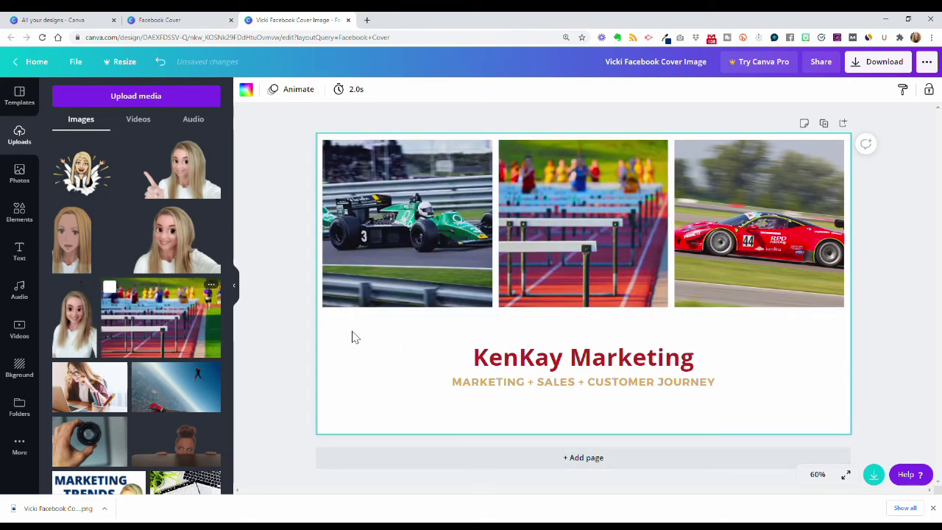
Add the recently used squiggly arrow element over the heading area and color it black
left_click(23, 217)
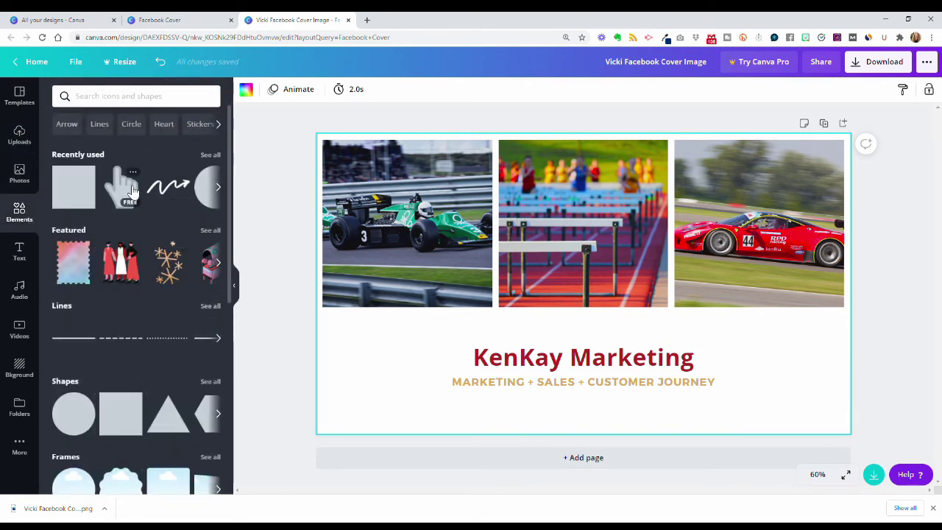
left_click(170, 192)
mouse_move(555, 310)
left_mouse_down()
mouse_move(558, 365)
mouse_move(556, 350)
left_mouse_up()
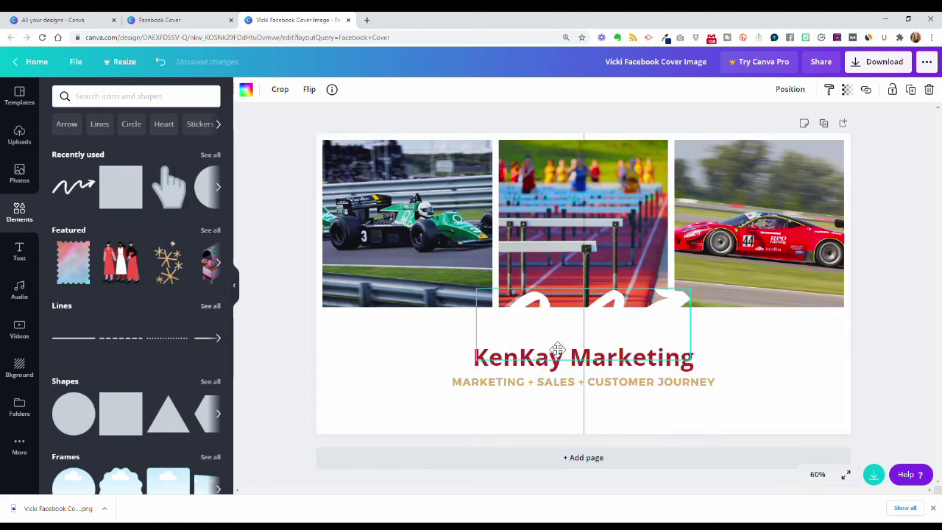
left_click(246, 90)
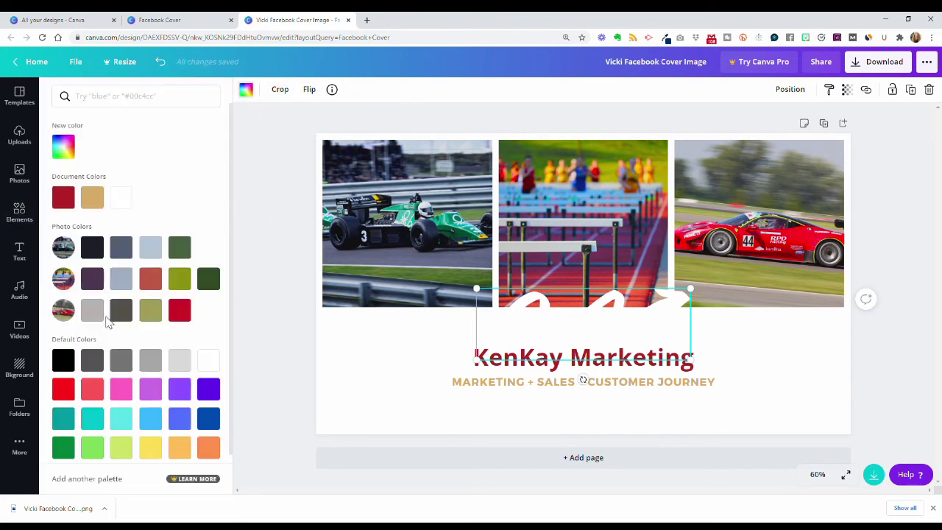
left_click(64, 360)
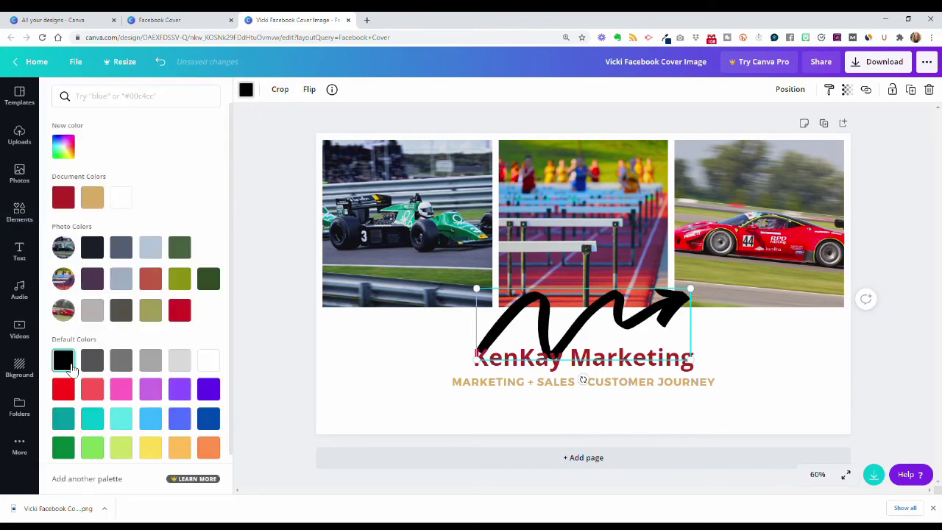
Shrink the black arrow, move it beside the start of the KenKay Marketing heading and rotate it to point more steeply upward
mouse_move(476, 357)
left_mouse_down()
mouse_move(505, 335)
mouse_move(532, 338)
left_mouse_up()
left_click_drag(610, 332, 576, 333)
left_click(380, 385)
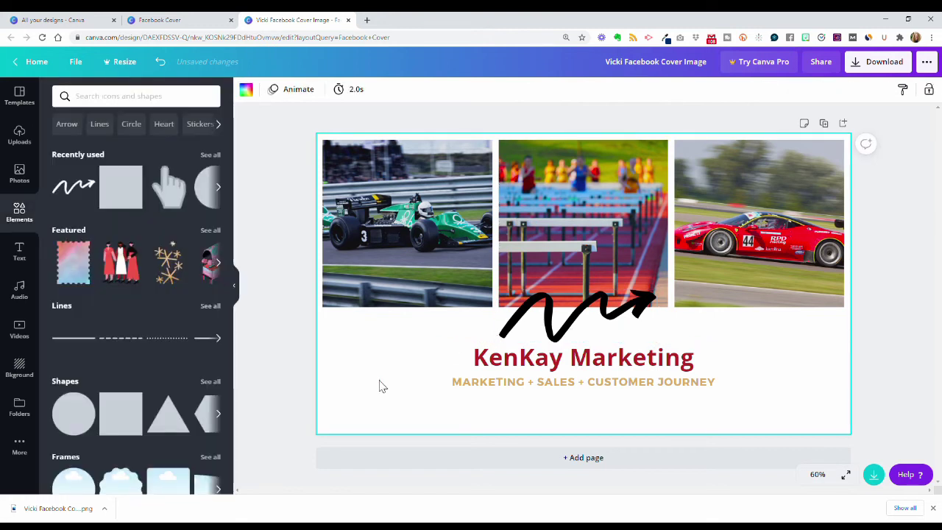
mouse_move(564, 337)
left_mouse_down()
mouse_move(439, 352)
mouse_move(427, 370)
mouse_move(465, 407)
mouse_move(427, 398)
left_mouse_up()
left_click(362, 343)
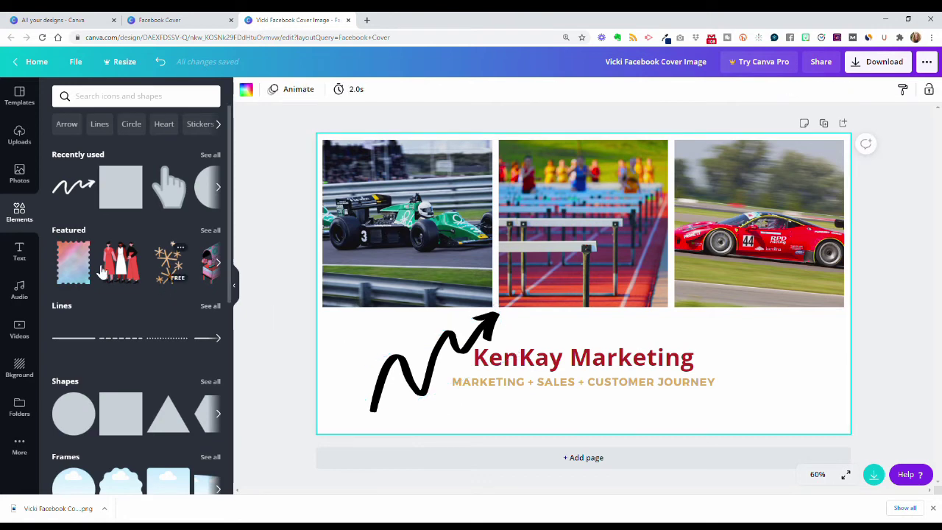
Add the "love, peace, and joy" font combination and place it below the red car photo
left_click(30, 252)
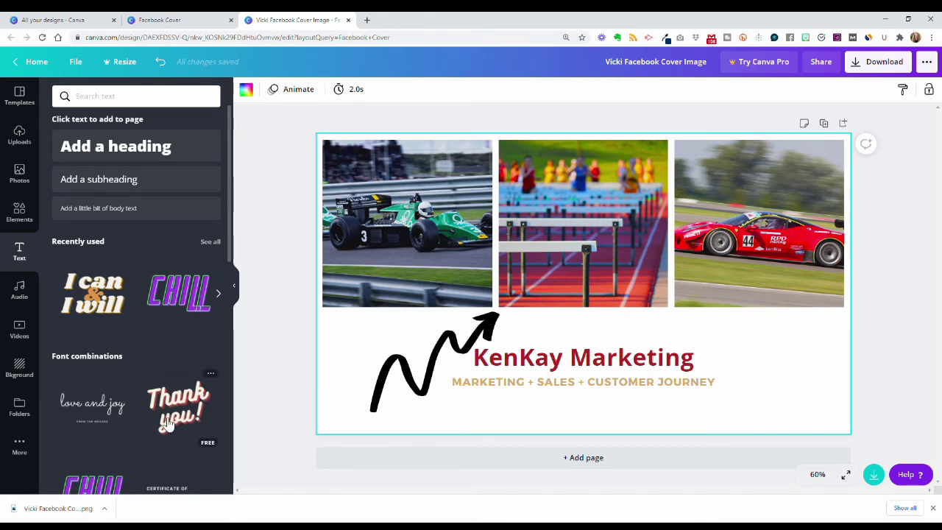
scroll(167, 423, "down", 10)
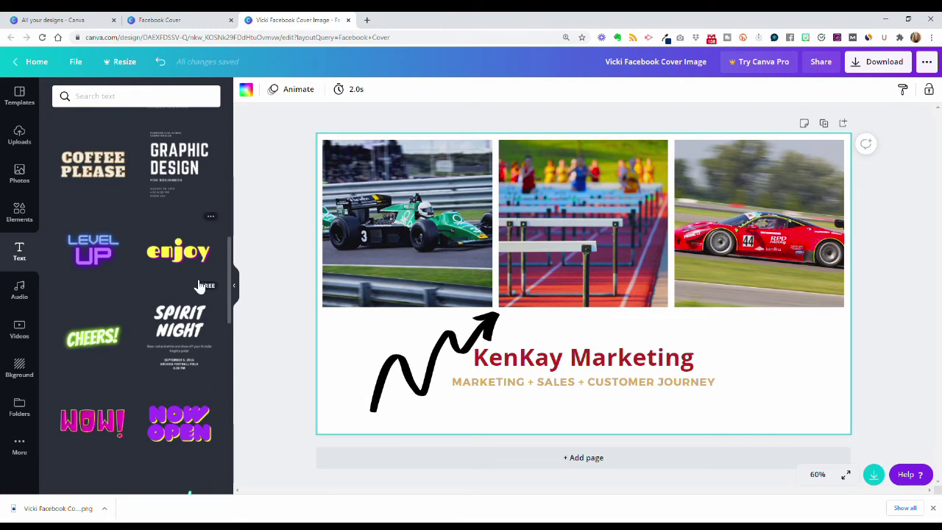
scroll(197, 344, "down", 5)
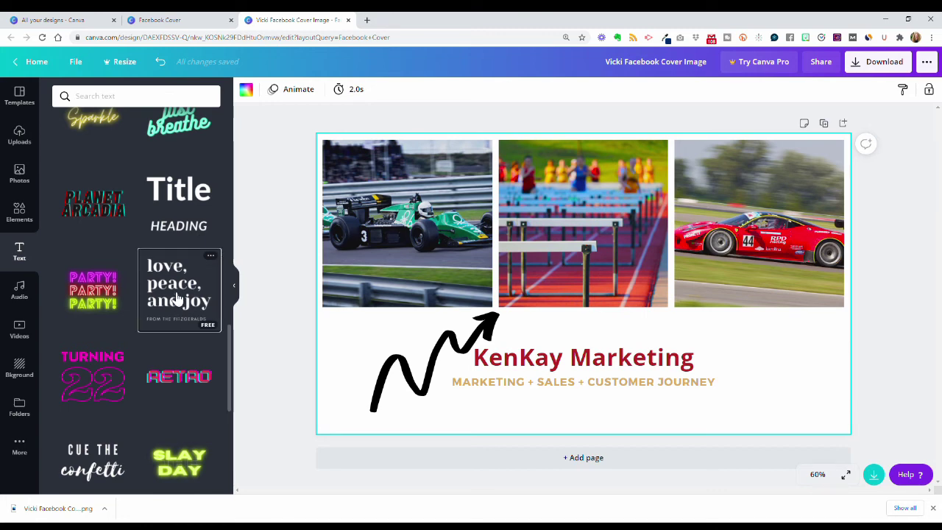
left_click(176, 299)
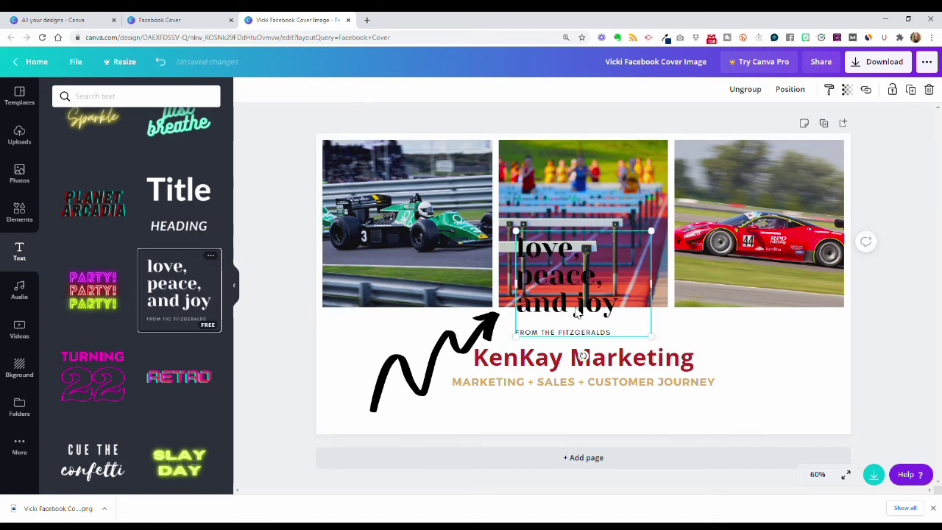
left_click_drag(622, 332, 825, 412)
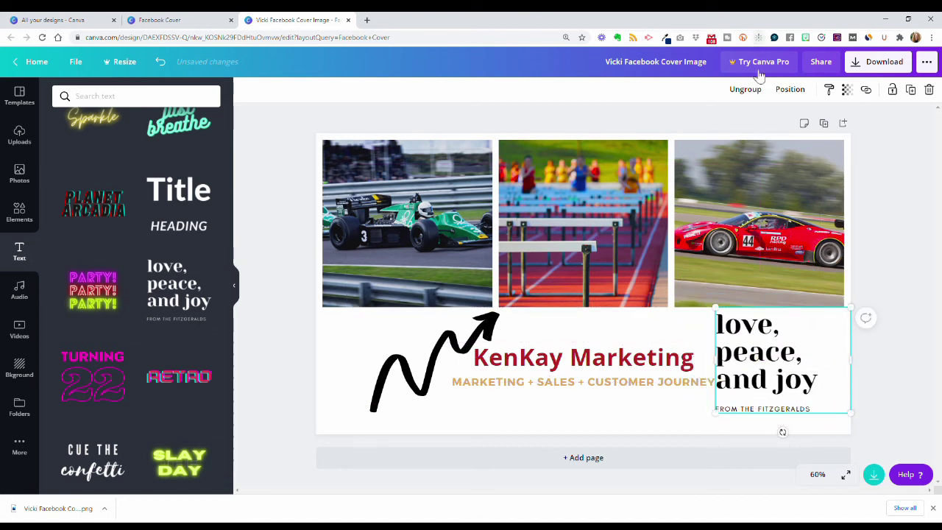
Ungroup the "love, peace, and joy" text, then delete its small caption and its main text
left_click(758, 93)
left_click(706, 419)
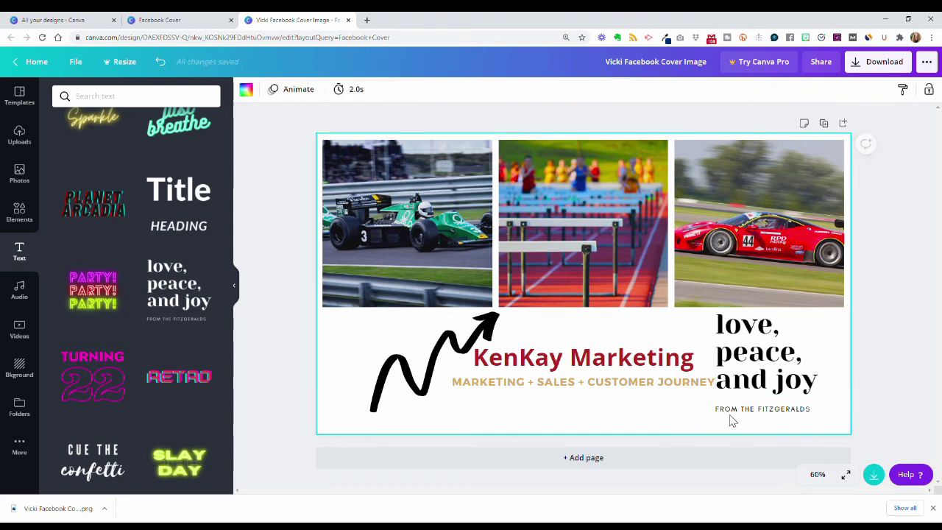
left_click(736, 410)
key("Delete")
left_click_drag(742, 334, 748, 340)
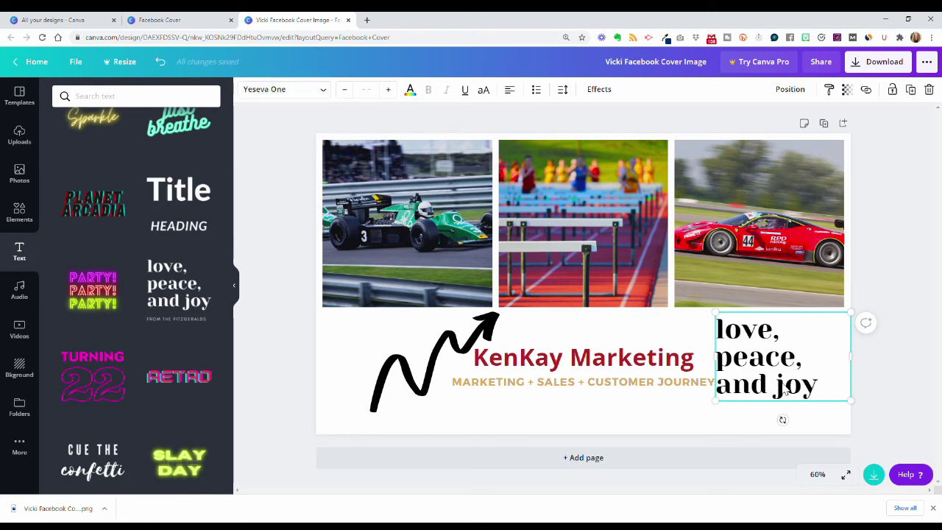
key("Delete")
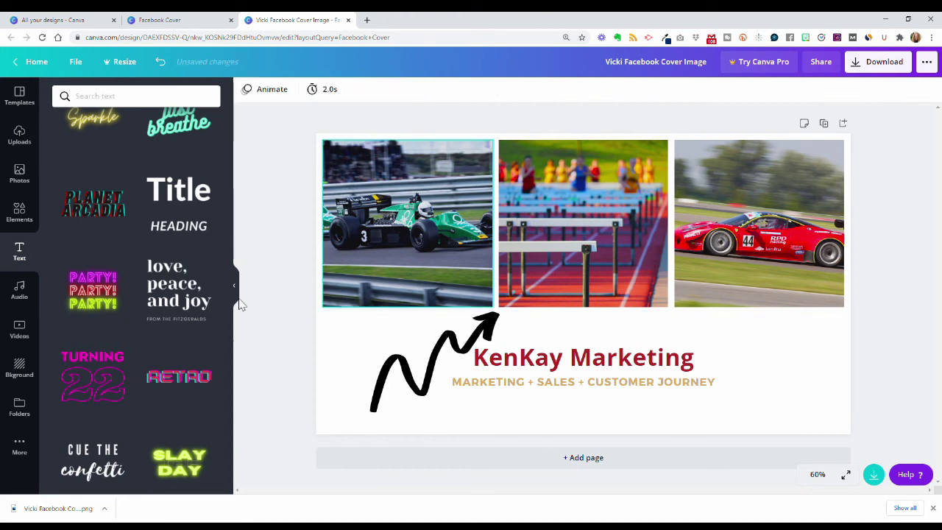
Look through the available audio tracks, videos and page backgrounds
left_click(28, 295)
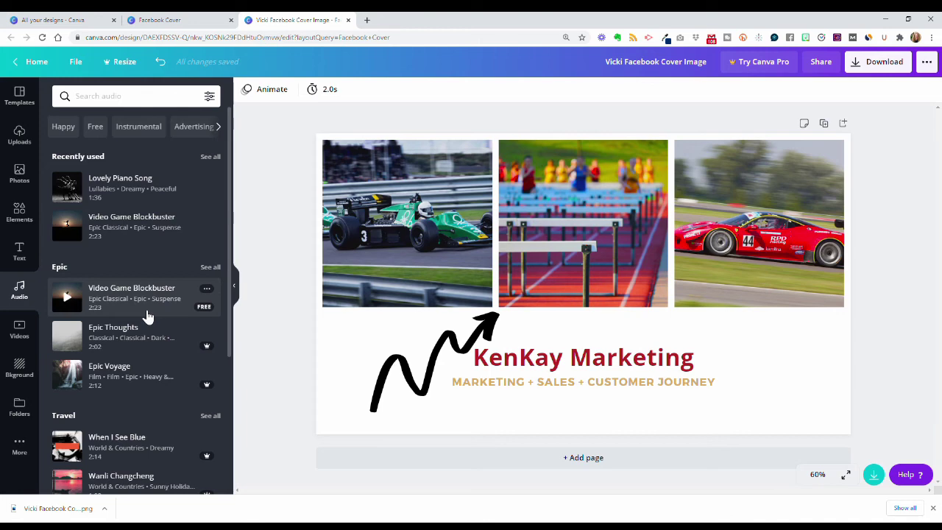
left_click(19, 335)
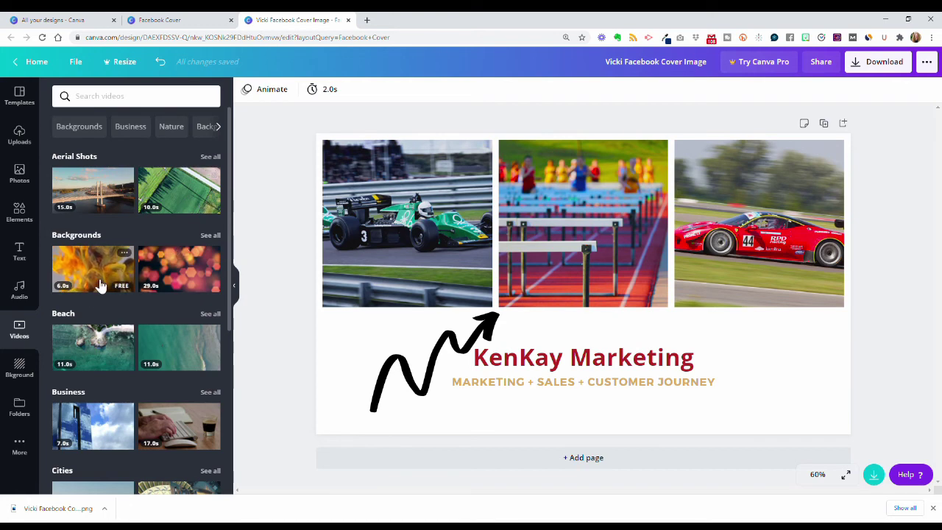
left_click(26, 374)
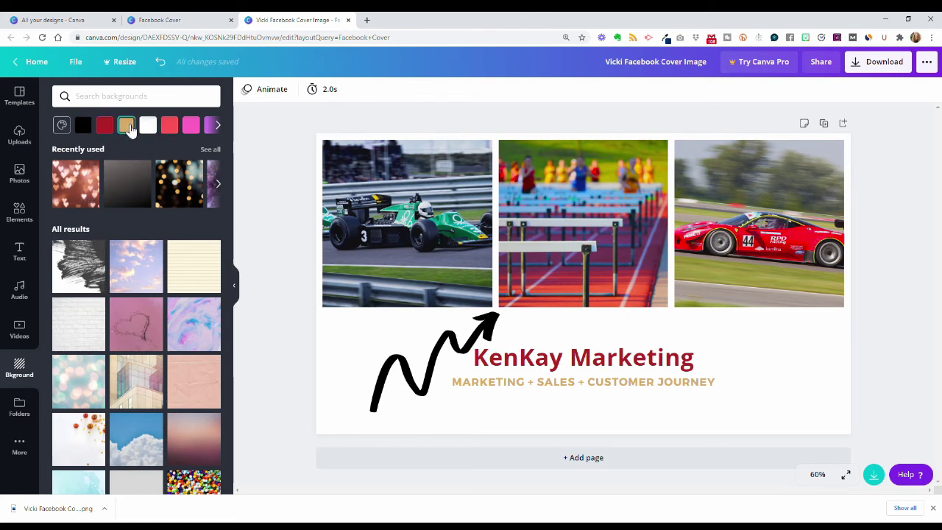
Open the KenKay Marketing, LLC Facebook page in a new browser tab
left_click(331, 329)
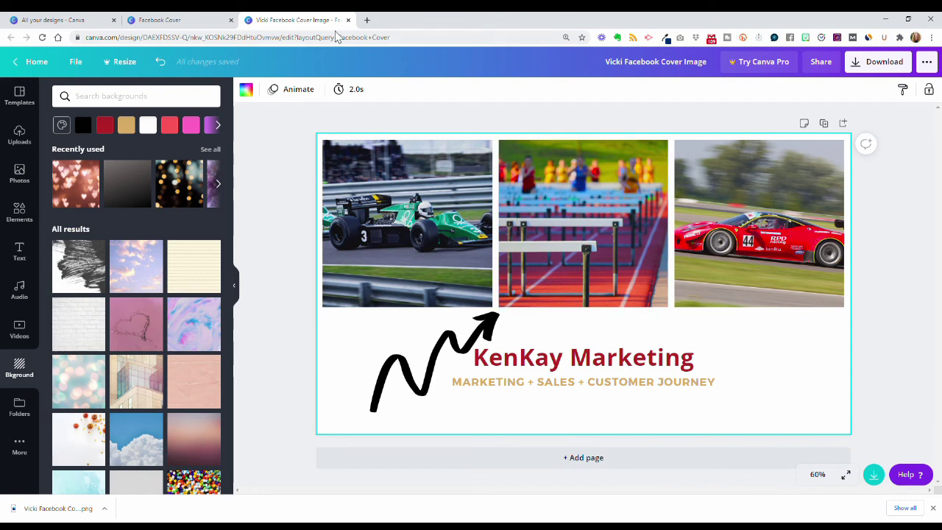
left_click(366, 19)
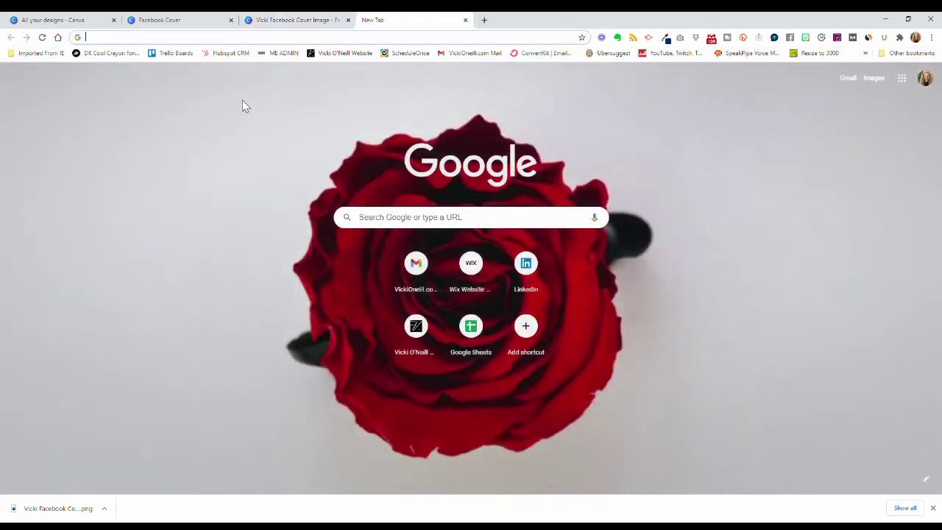
key("Down")
key("Down")
key("Down")
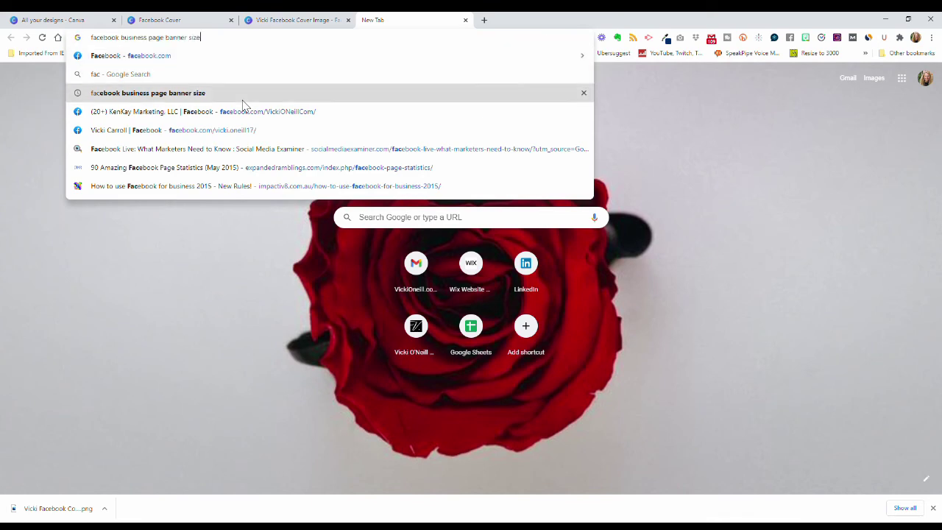
key("Return")
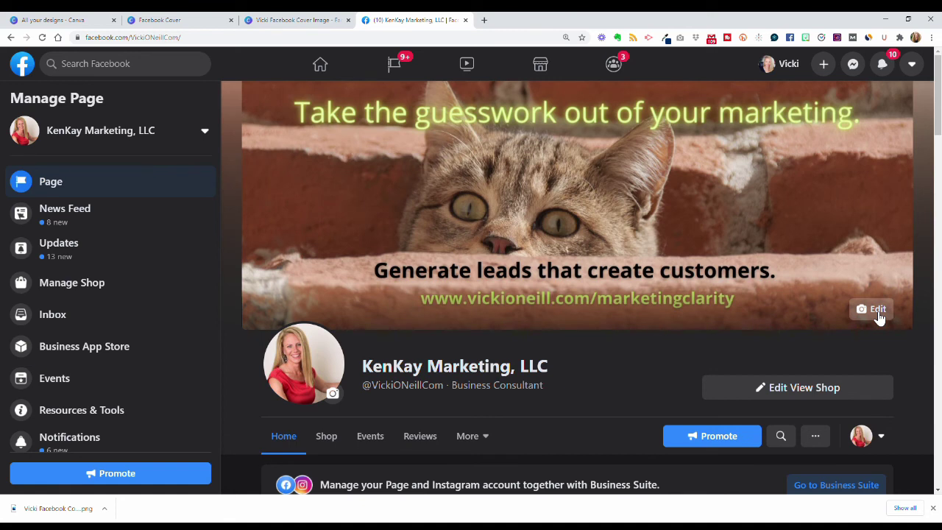
Try uploading the downloaded KenKay Marketing cover image as the Facebook page's cover photo, discard the change and return to the Canva design
left_click(878, 312)
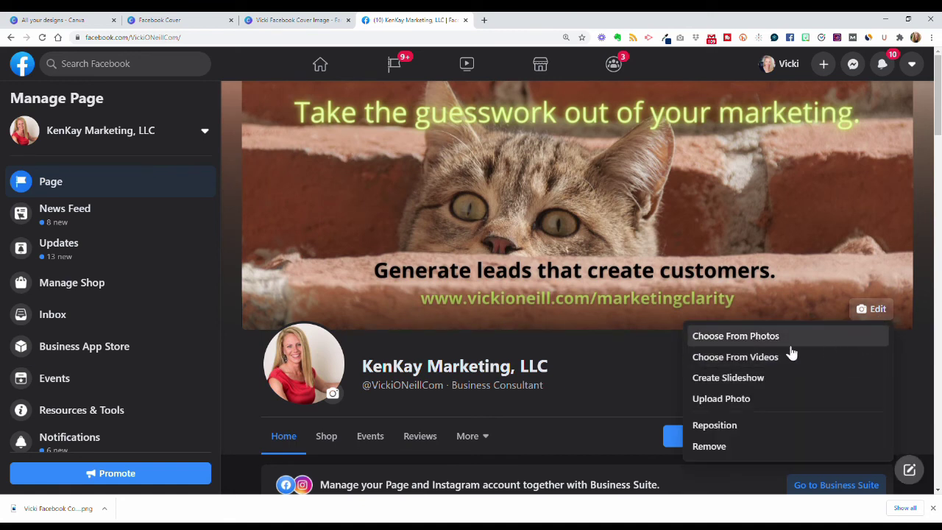
left_click(768, 401)
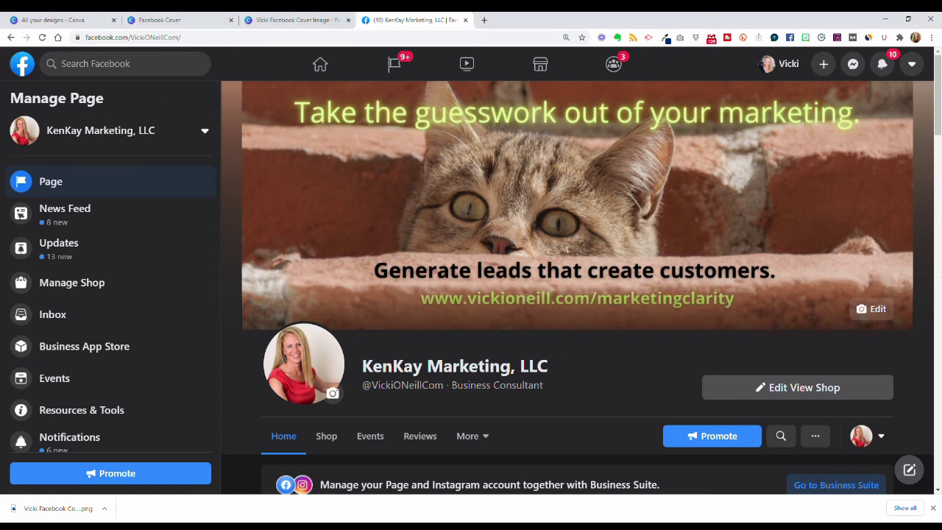
left_click(866, 309)
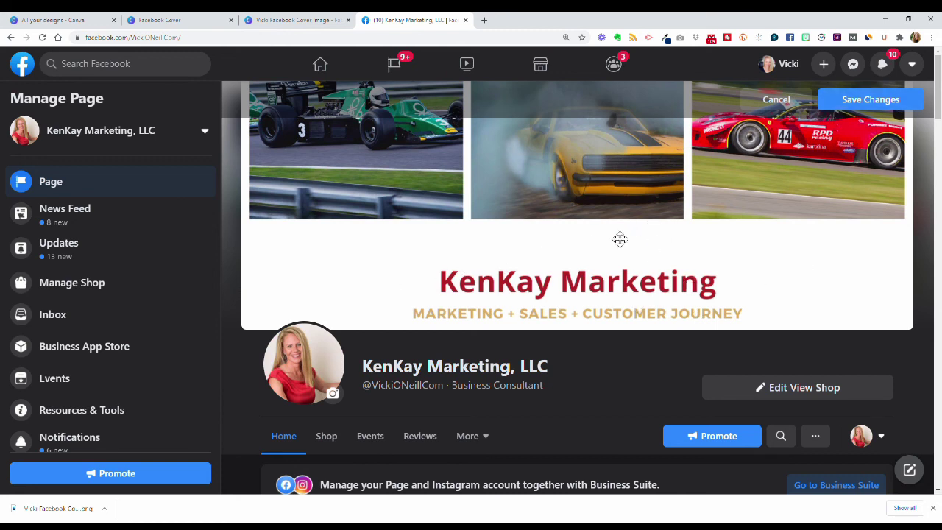
left_click(776, 100)
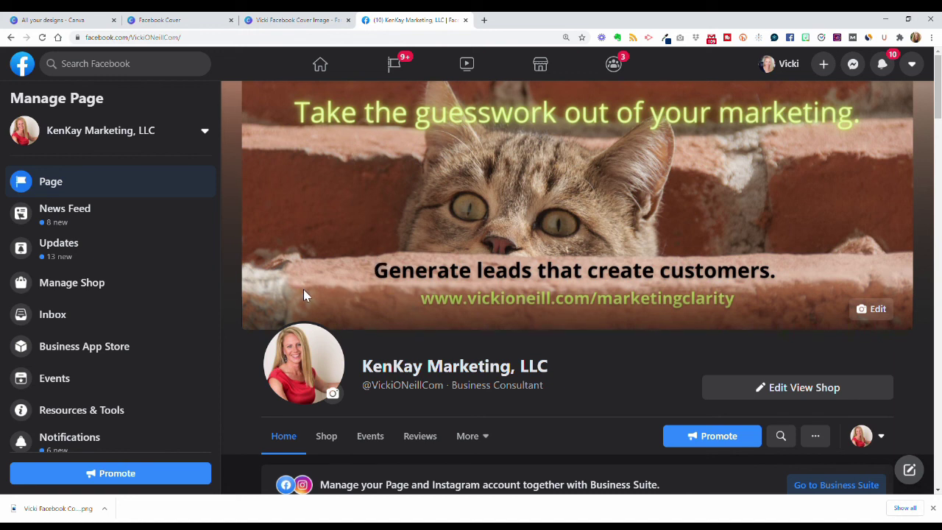
left_click(271, 21)
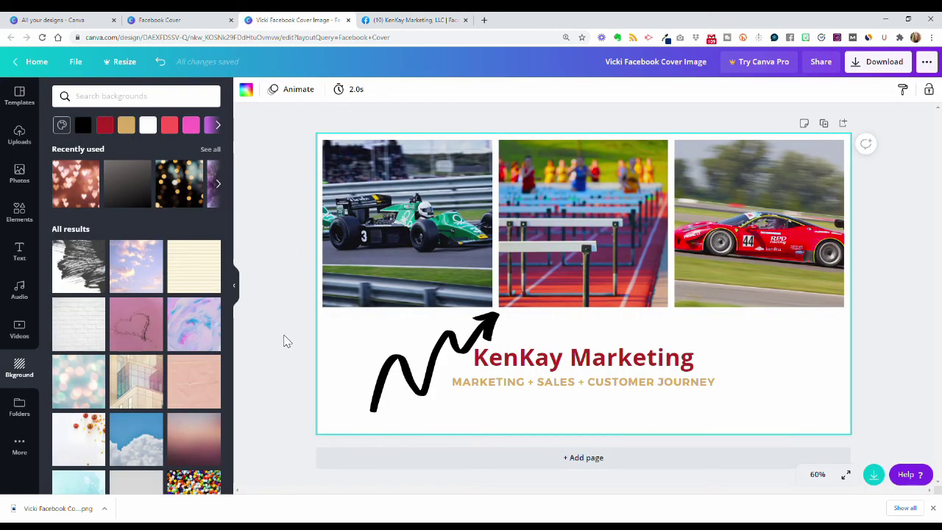